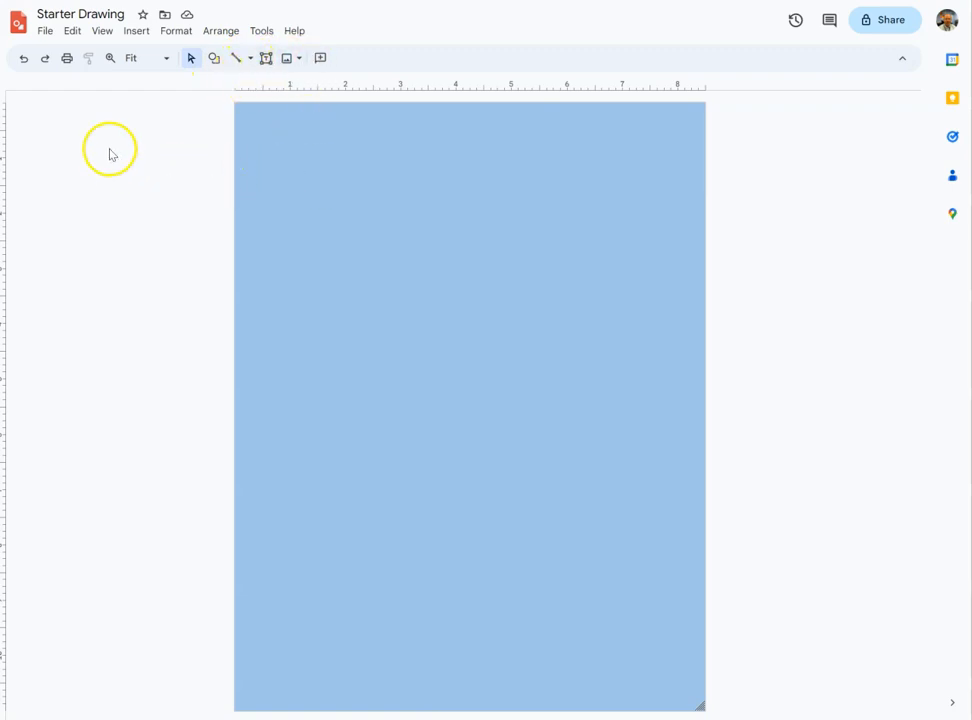
Explore the insert options for images, text boxes and the shape, arrow, callout and equation galleries.
click(134, 36)
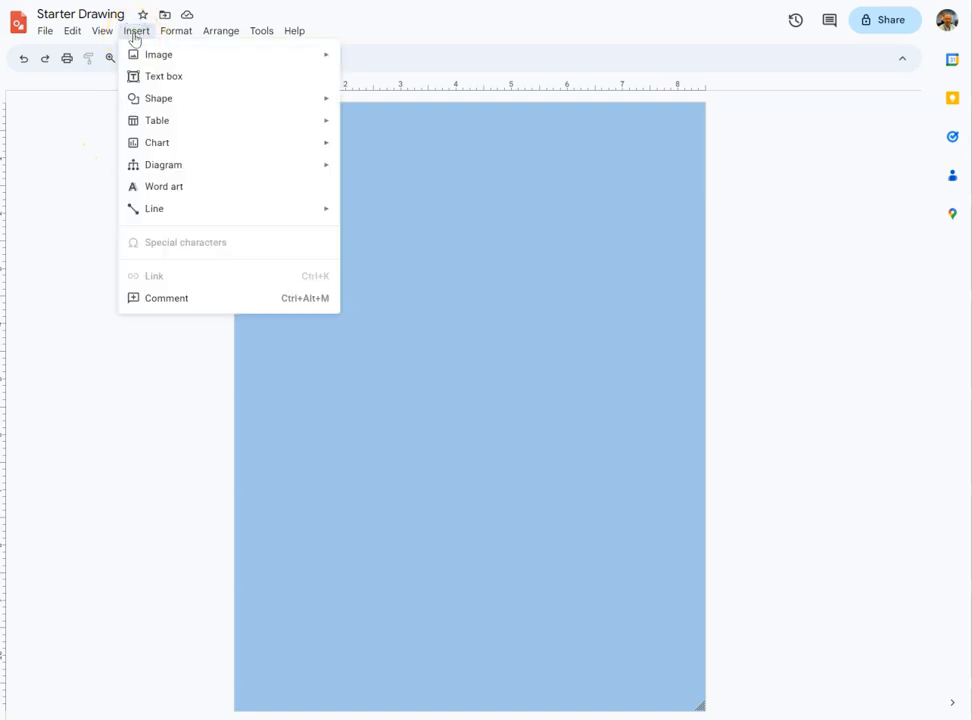
click(161, 55)
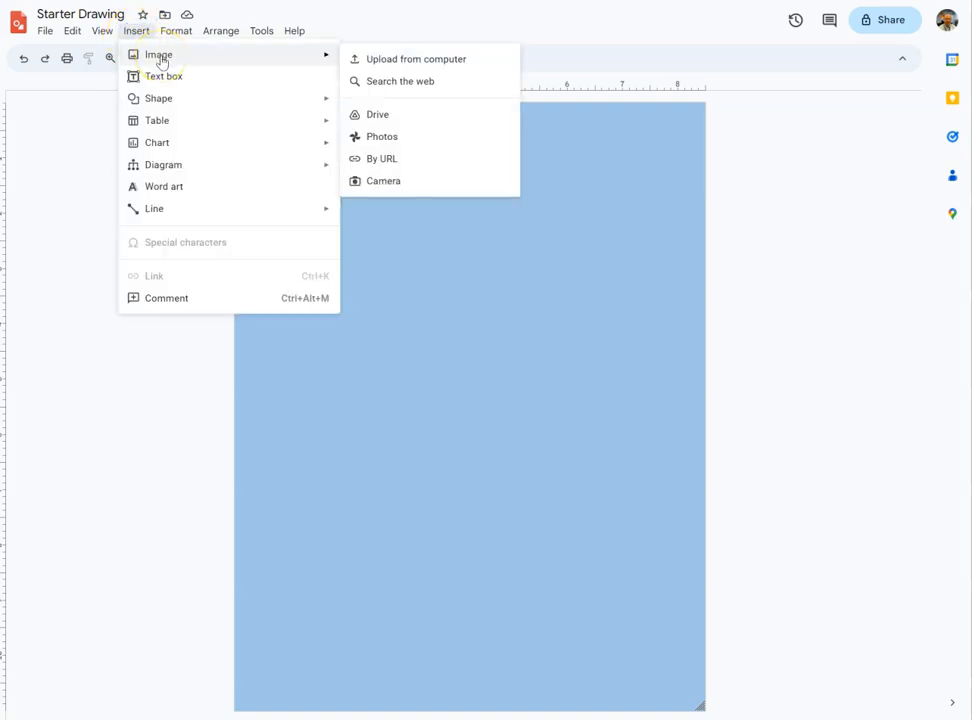
click(165, 80)
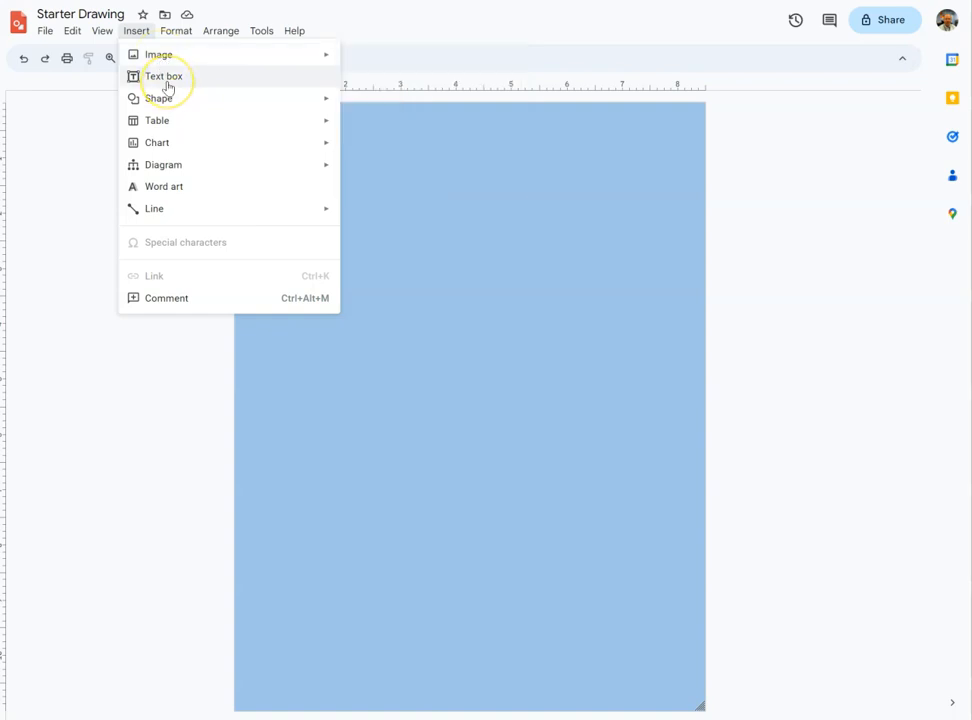
click(160, 102)
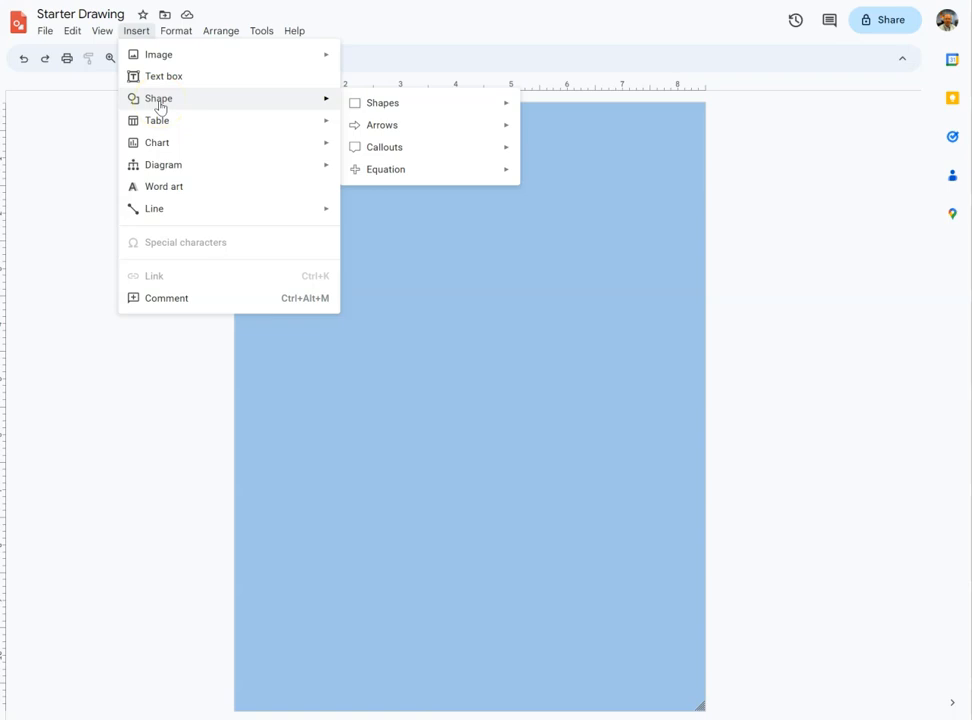
click(390, 105)
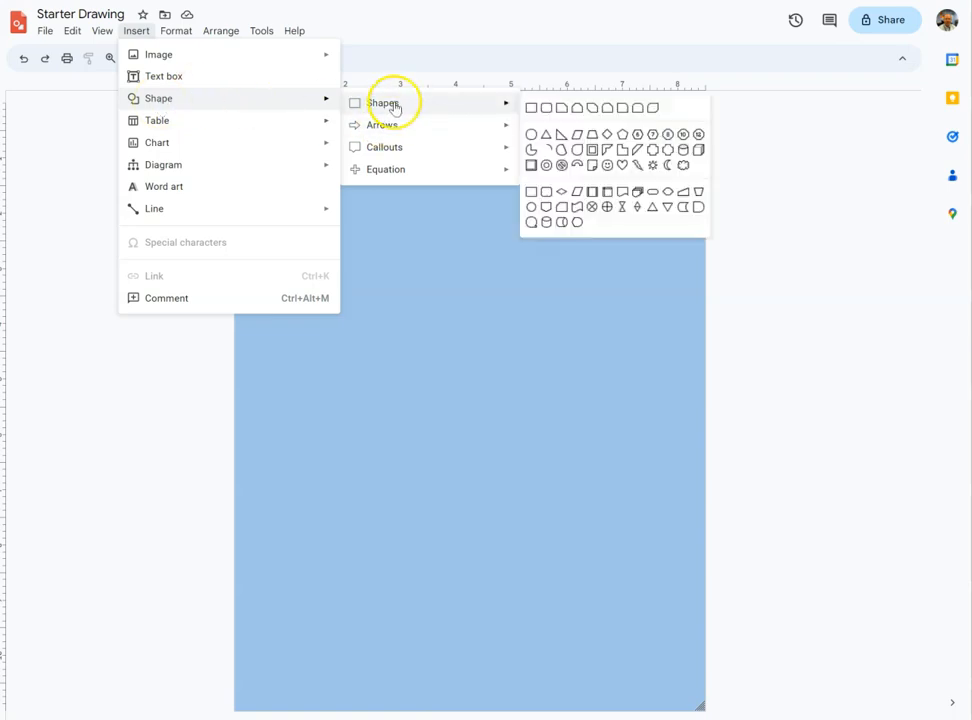
mouse_move(398, 126)
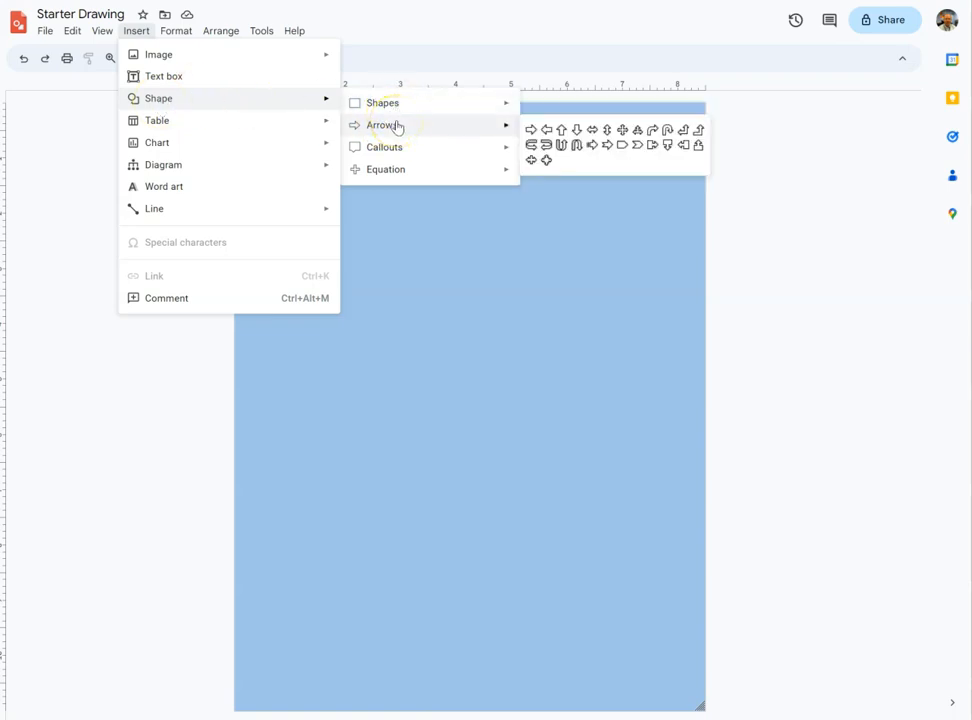
click(412, 146)
click(421, 168)
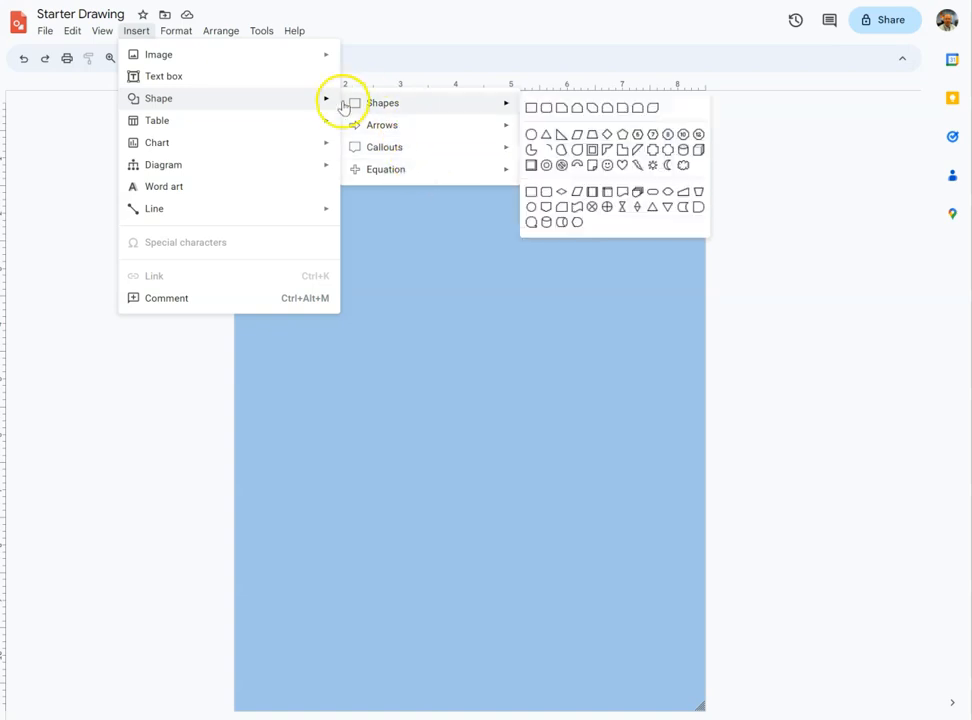
mouse_move(272, 126)
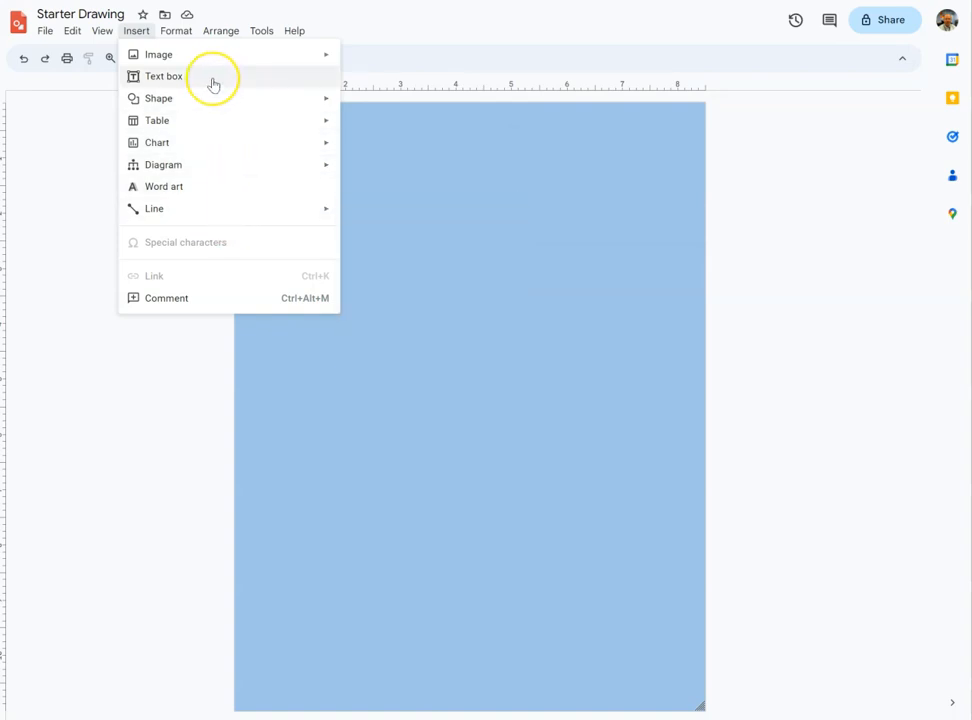
Insert a rectangle shape and draw it as a small square near the page's top-left corner.
click(211, 108)
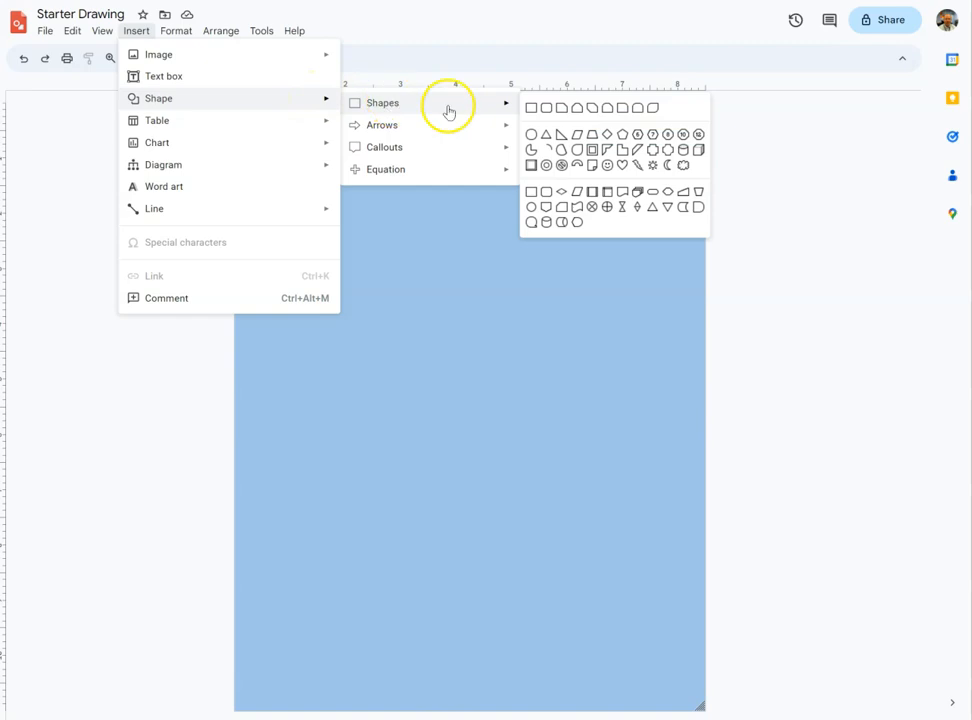
mouse_move(495, 107)
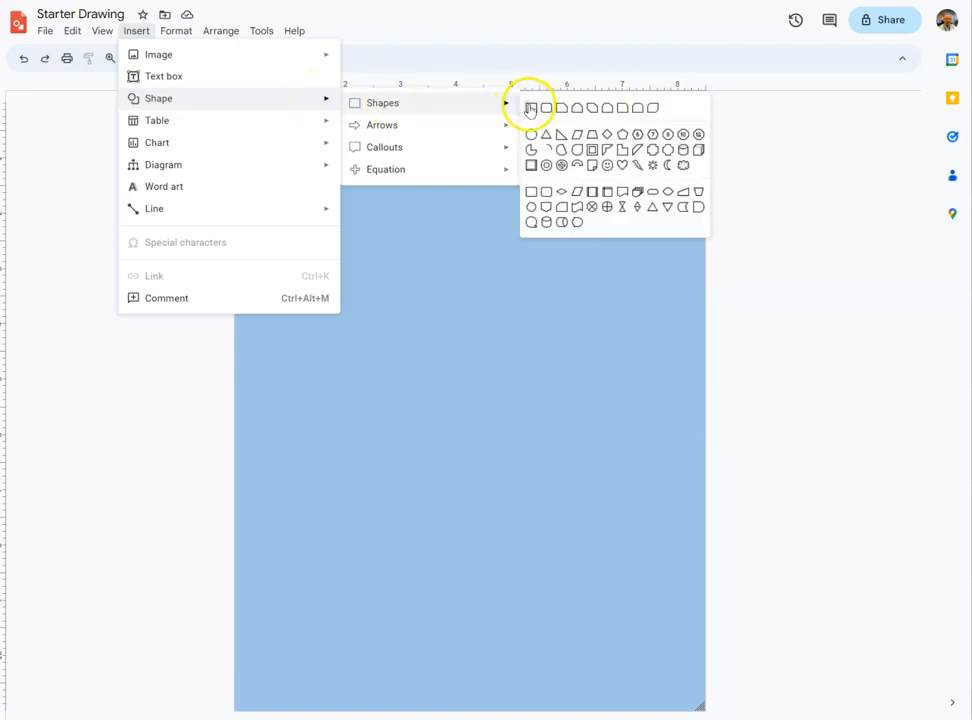
click(530, 105)
mouse_move(253, 126)
mouse_down()
mouse_move(305, 190)
mouse_move(332, 193)
mouse_move(329, 201)
mouse_up()
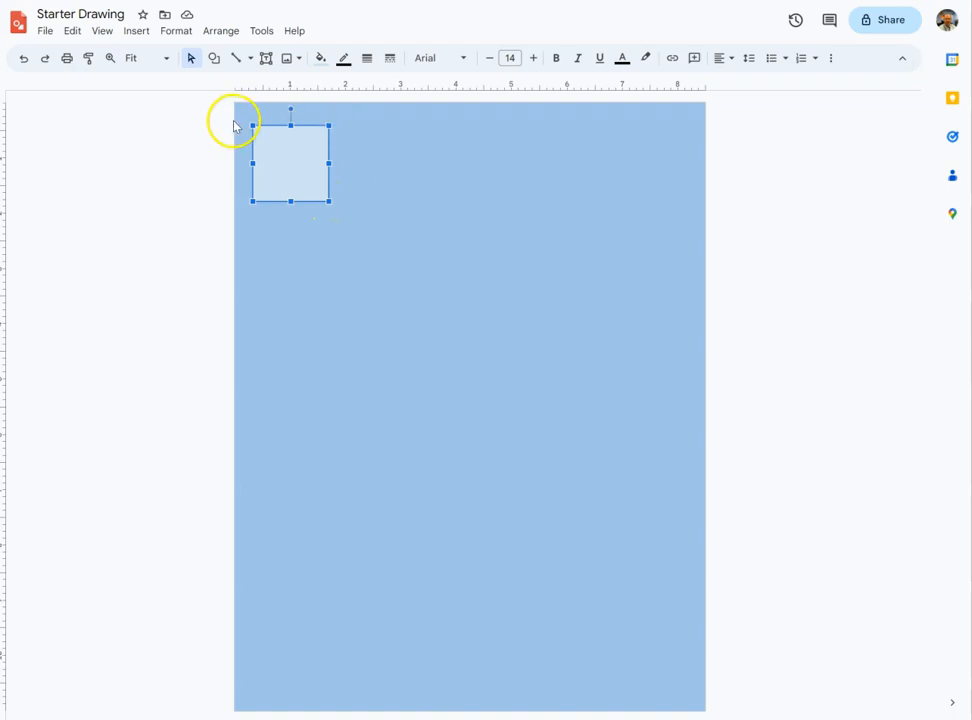
Enlarge the square and move it slightly to the right.
drag(329, 201, 354, 234)
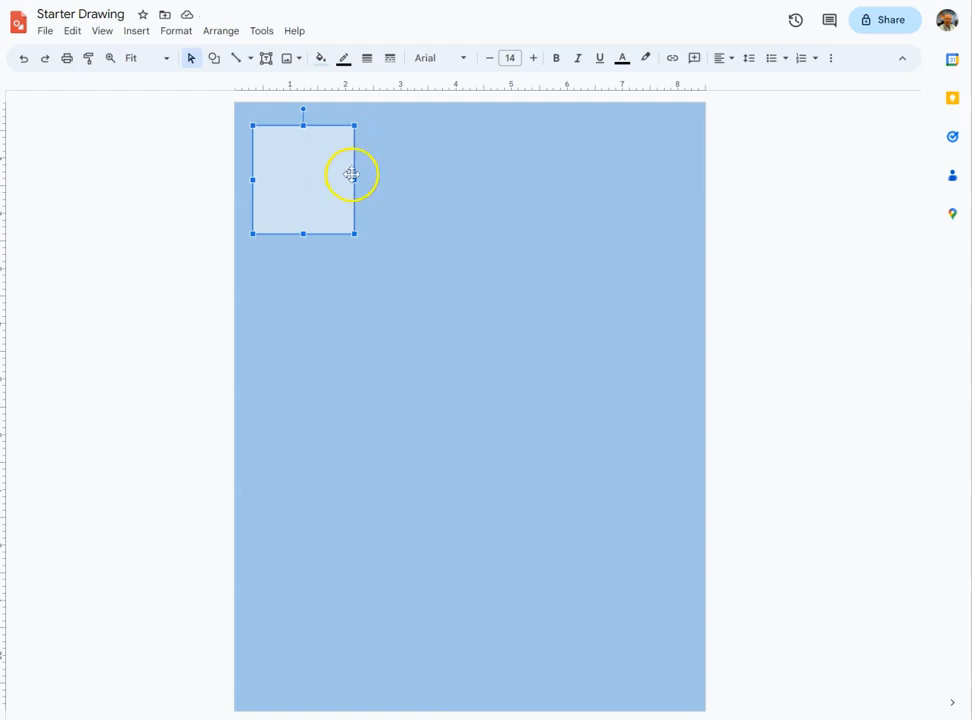
drag(354, 180, 390, 186)
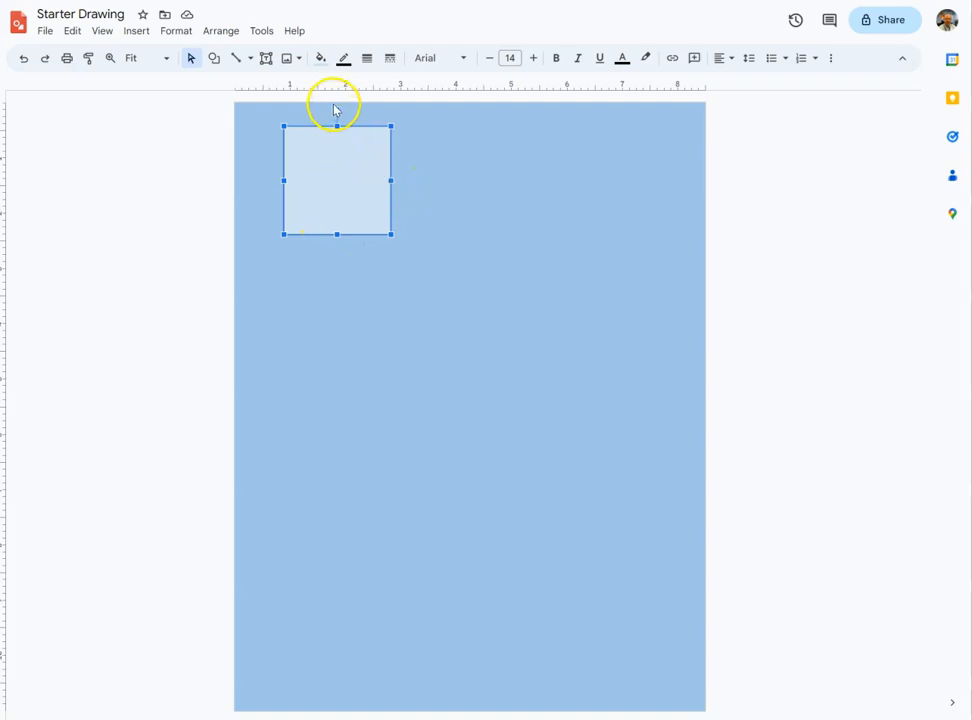
Try rotating the square with its rotation handle, returning it upright.
drag(337, 109, 298, 122)
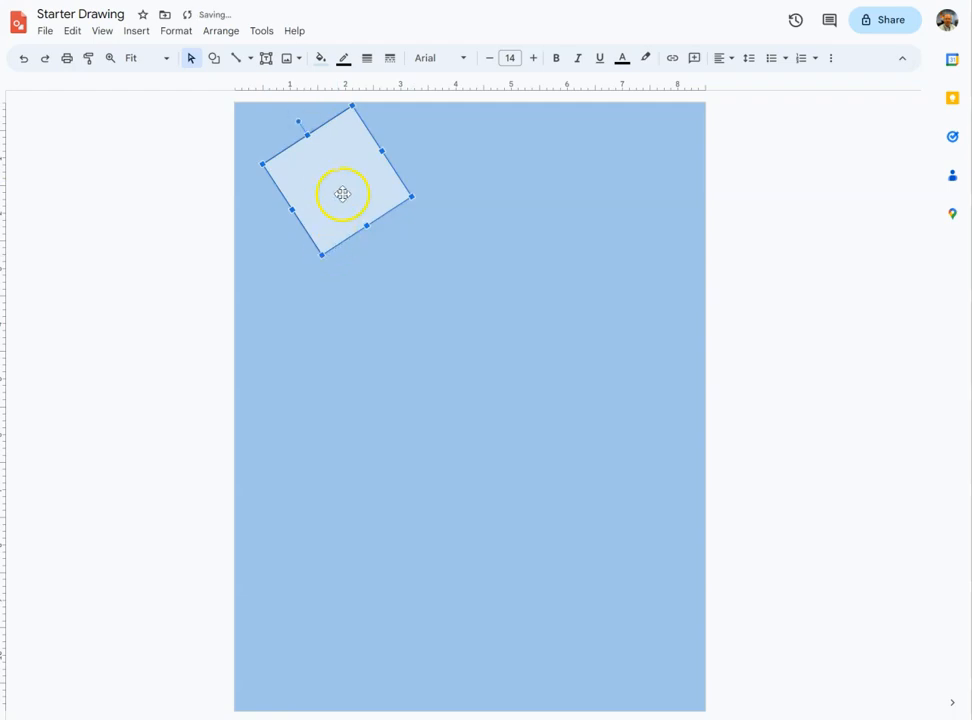
drag(298, 121, 337, 109)
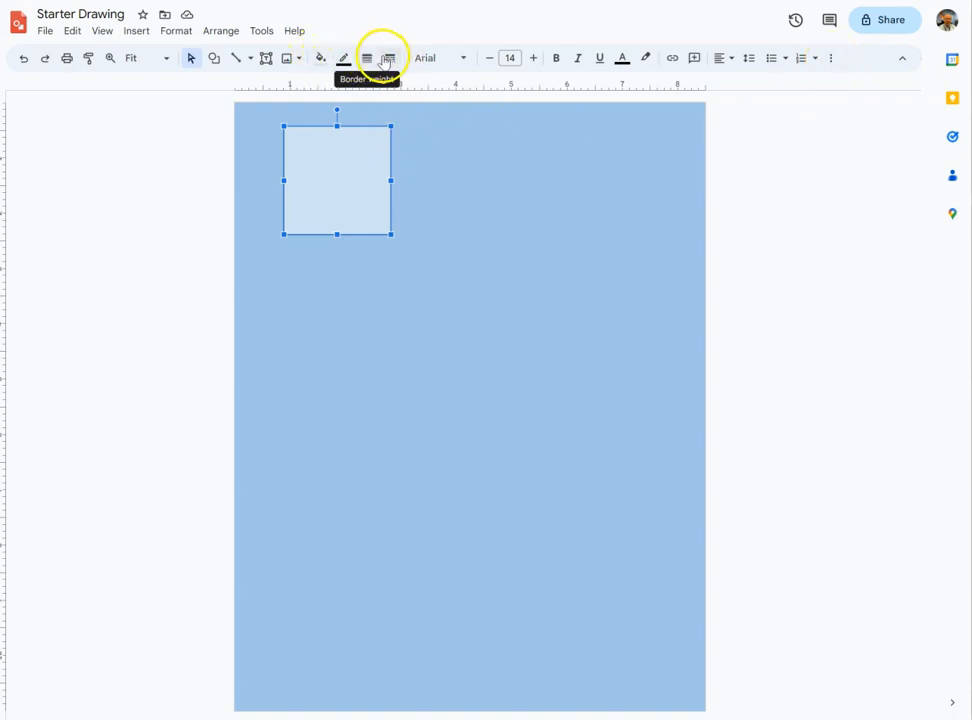
Fill the square with yellow and give it a red border.
click(320, 60)
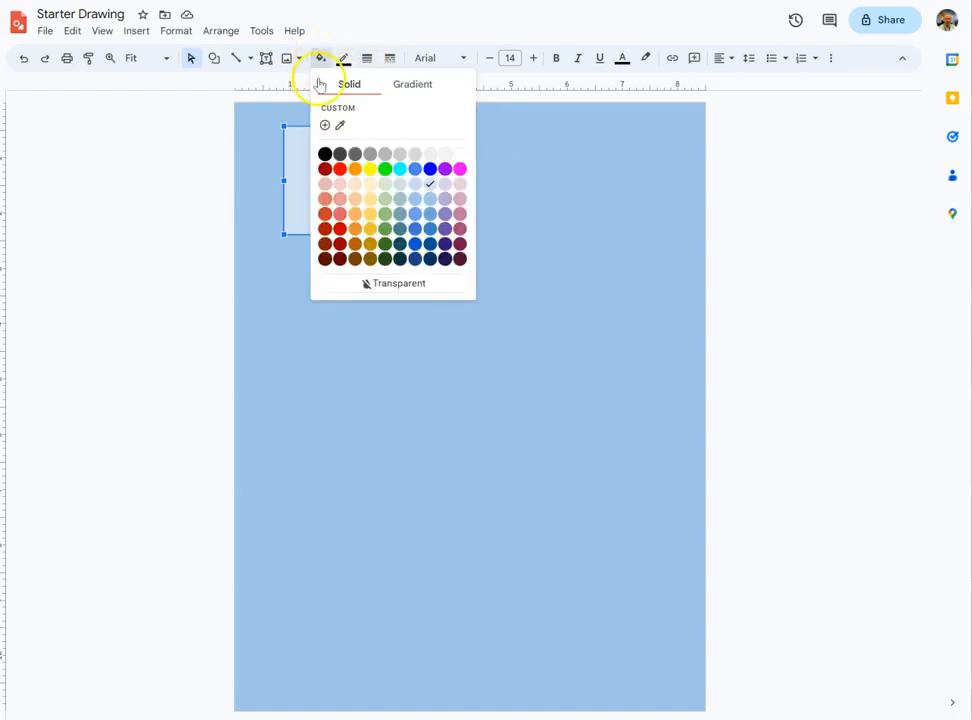
click(371, 168)
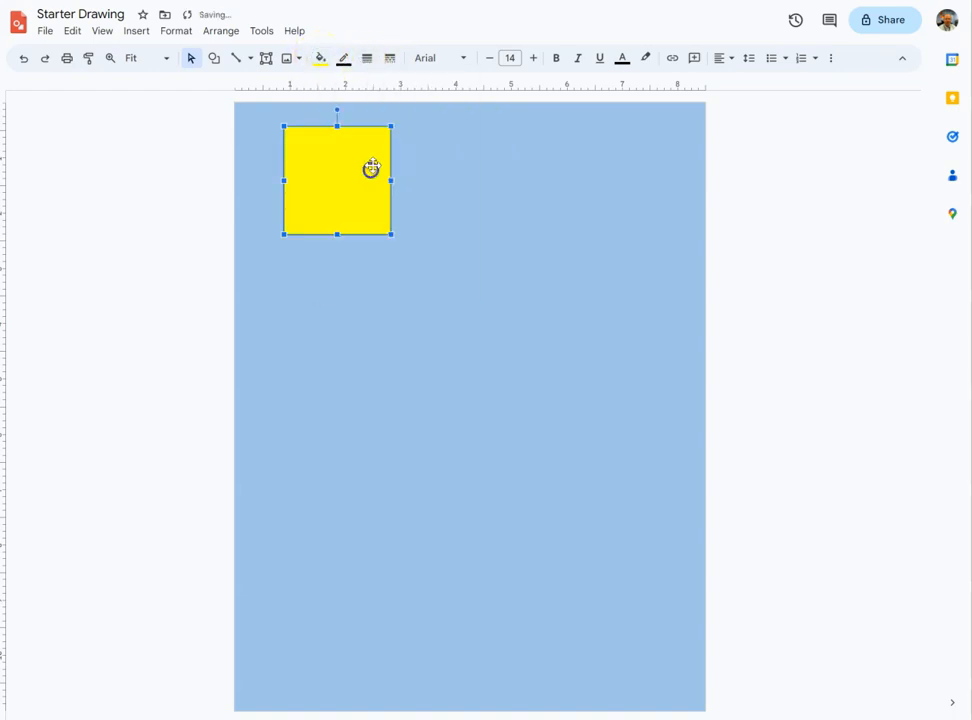
click(342, 62)
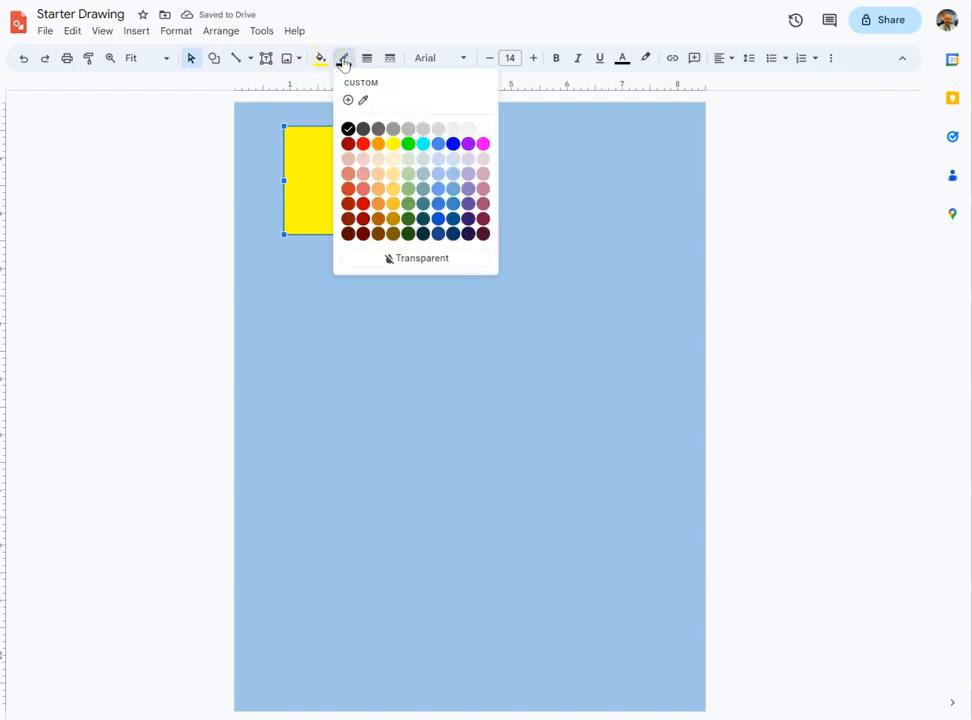
click(363, 143)
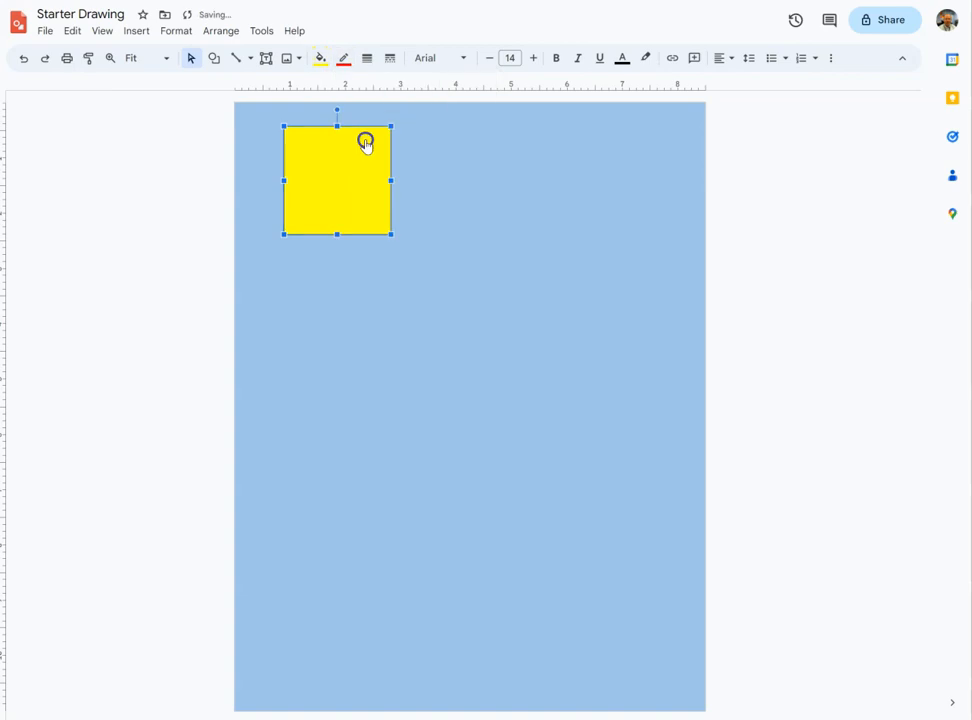
Set the square's border weight to 3px.
click(366, 58)
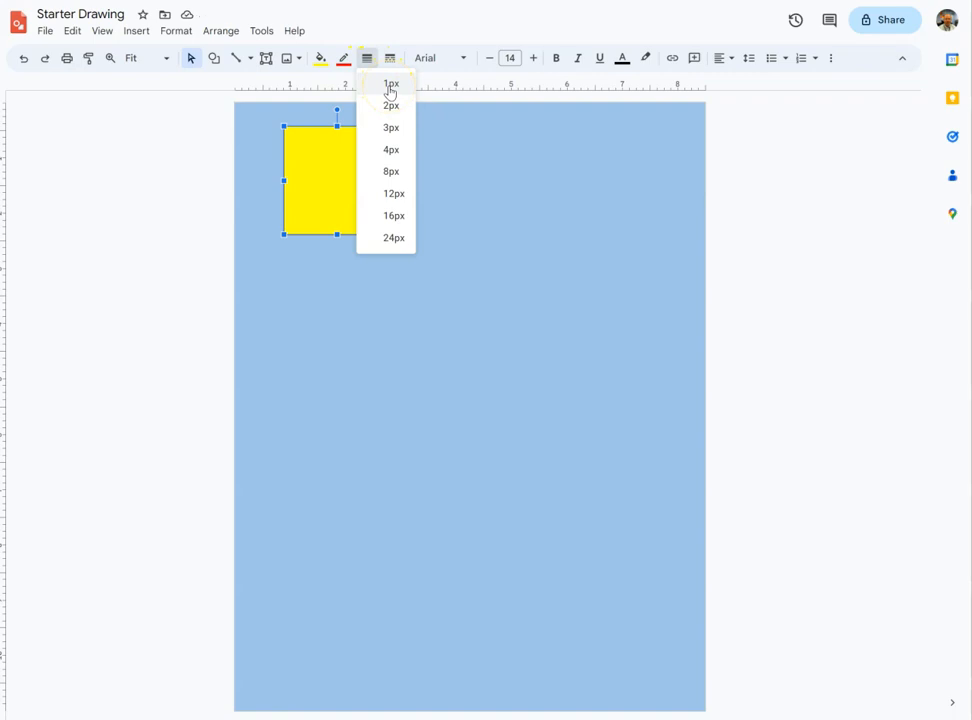
click(380, 134)
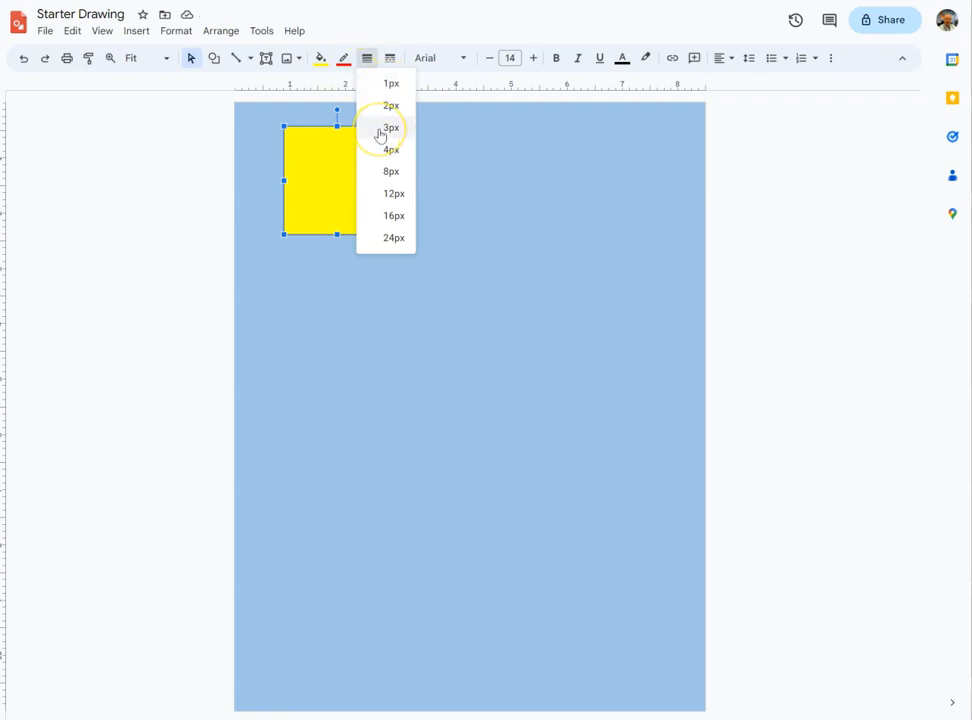
click(381, 130)
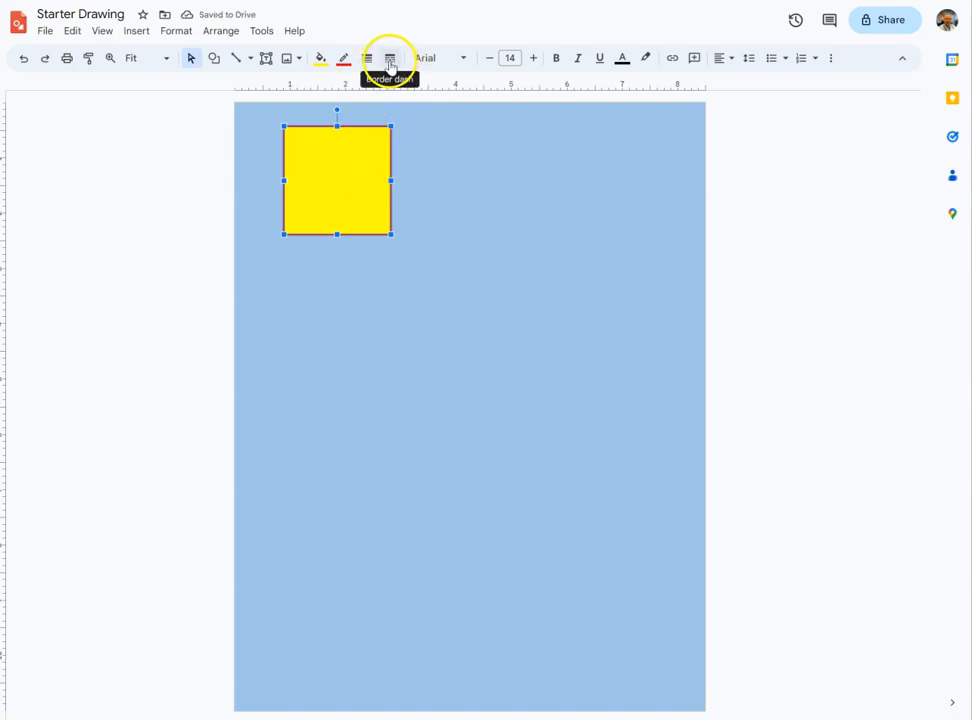
Keep the square's border dash solid and tilt the square slightly using its rotation handle.
click(390, 62)
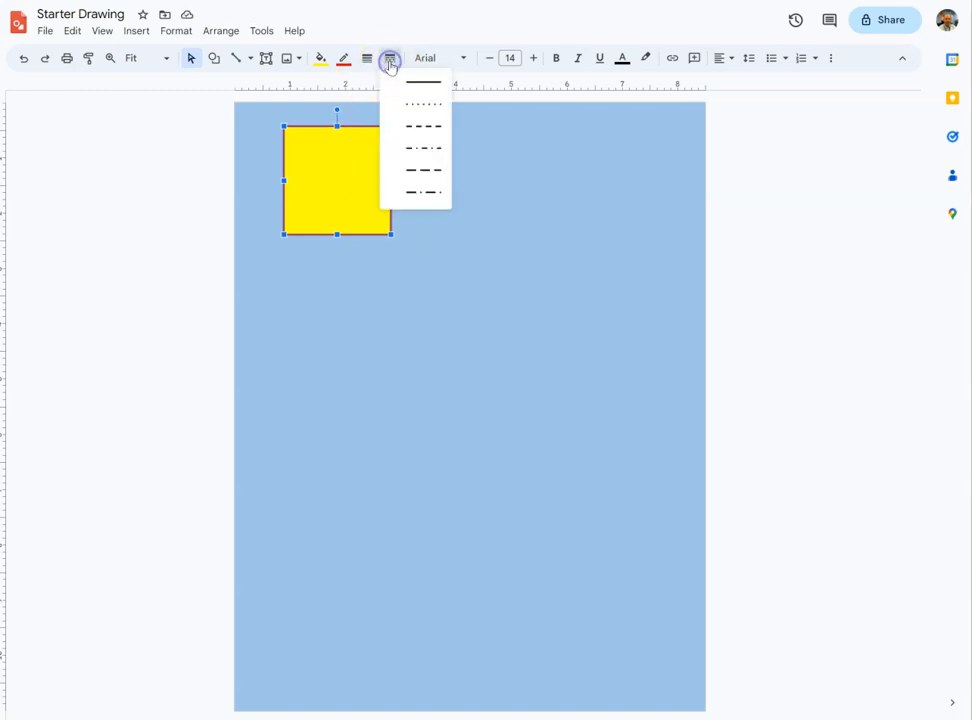
click(423, 106)
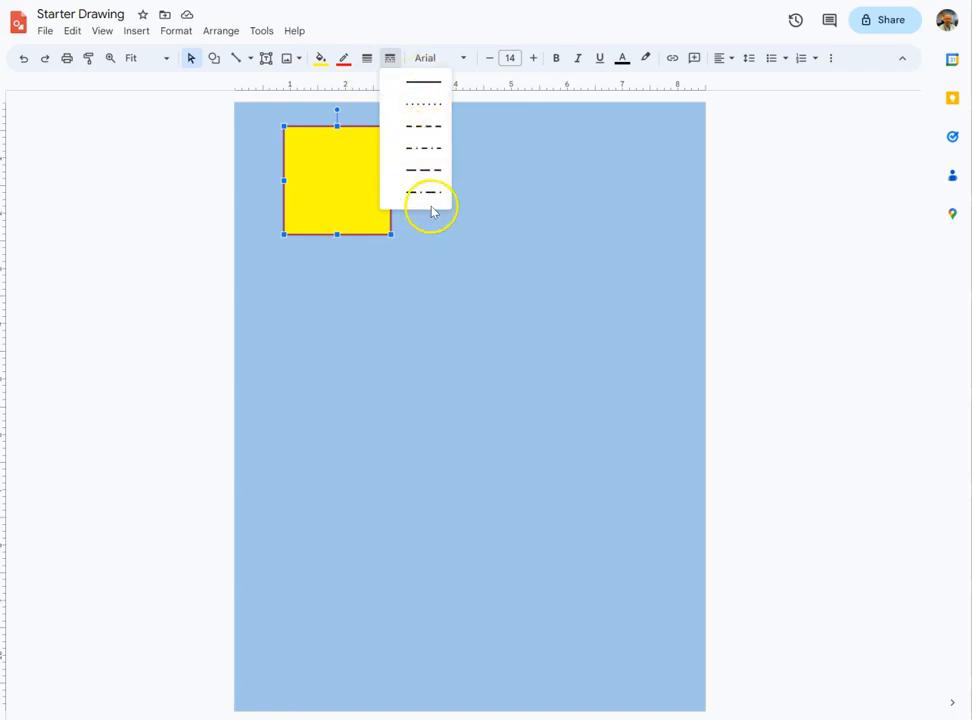
click(428, 88)
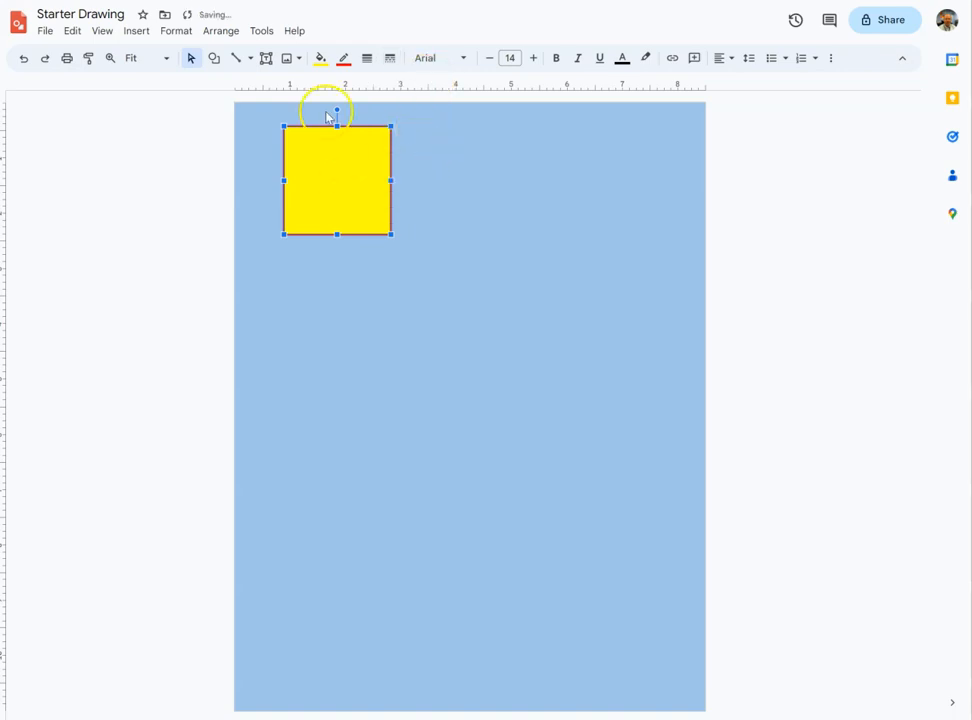
mouse_move(337, 109)
mouse_down()
mouse_move(309, 107)
mouse_move(320, 105)
mouse_up()
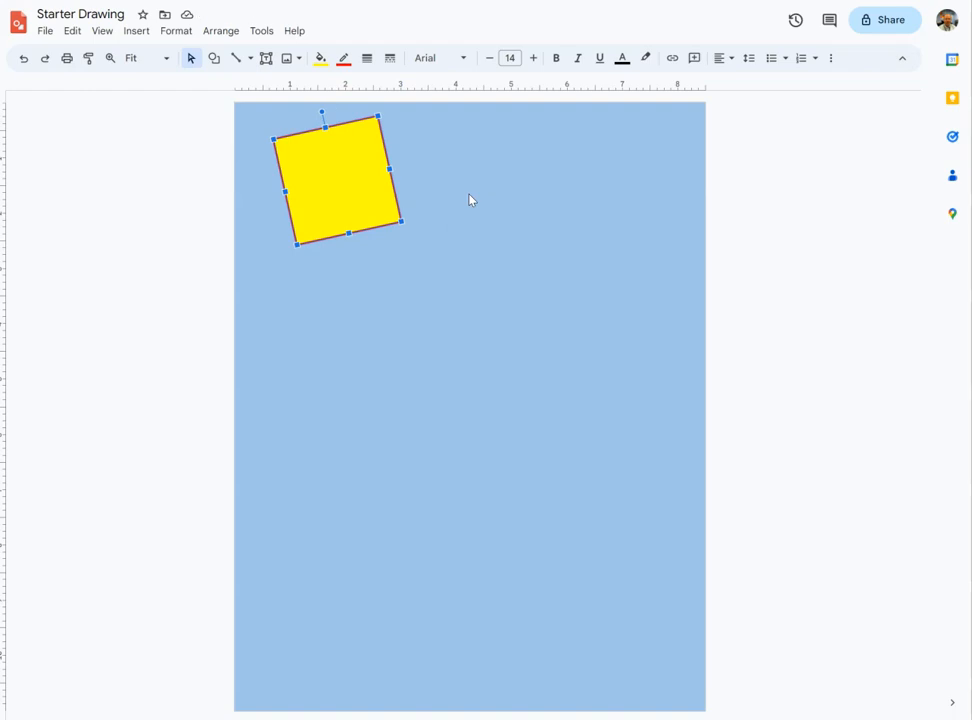
Insert an oval shape and draw a circle just below the square, overlapping its bottom edge.
click(214, 60)
mouse_move(247, 85)
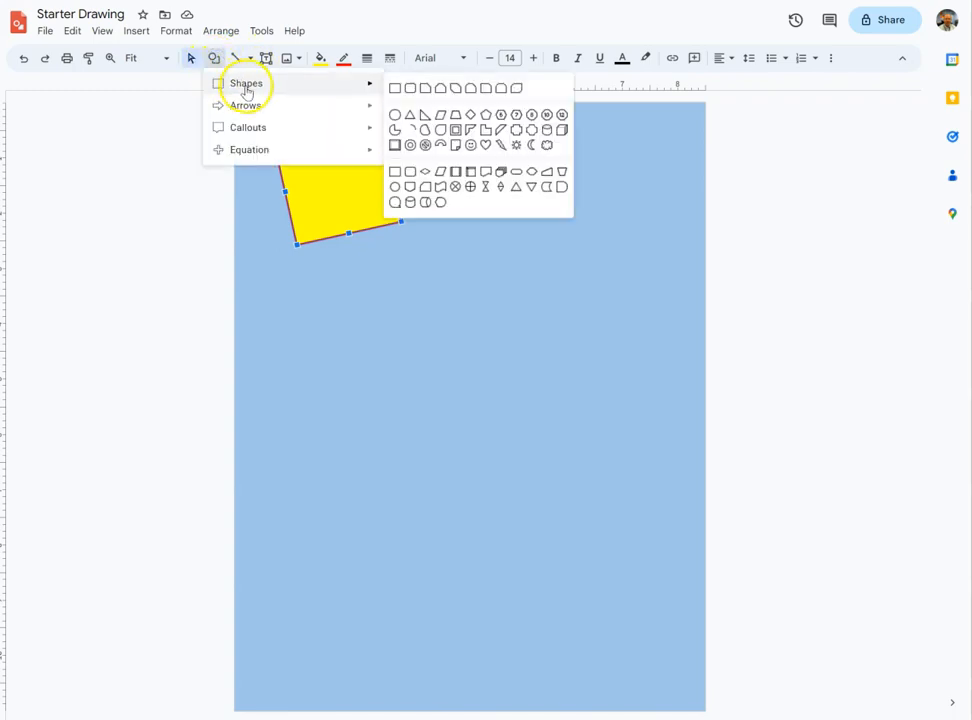
click(394, 114)
drag(292, 270, 398, 348)
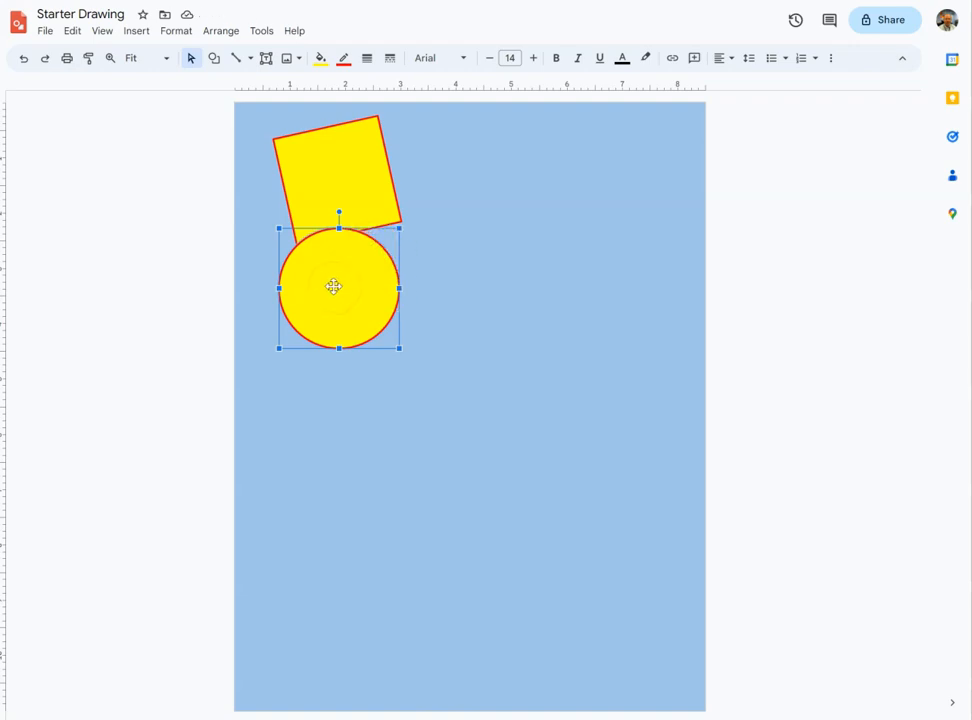
Fill the circle with the dark orange 2 radial gradient.
click(321, 62)
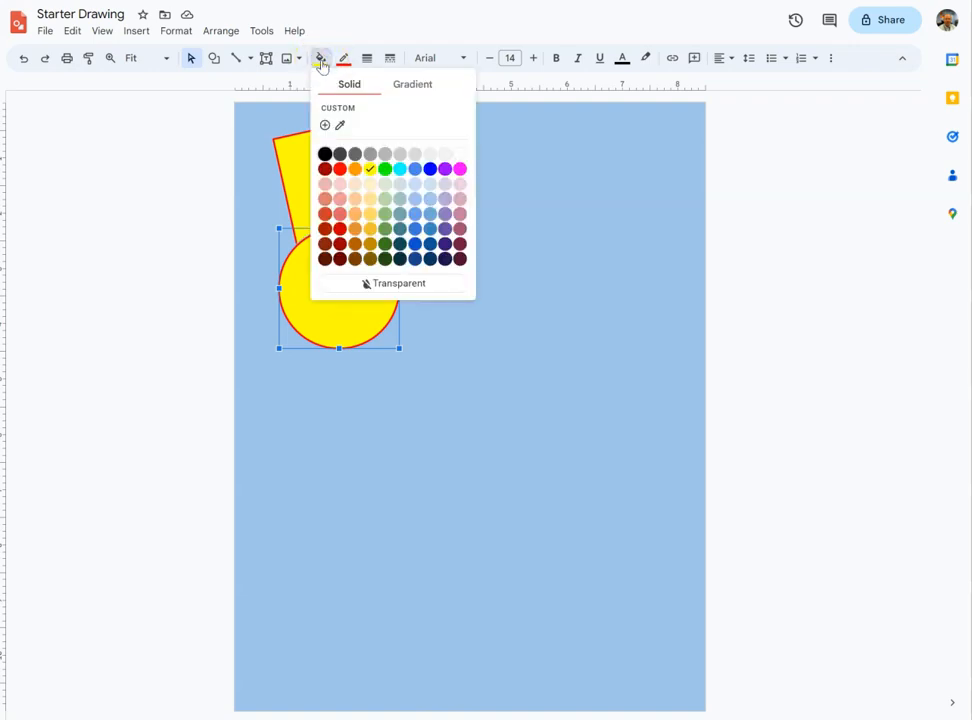
click(405, 88)
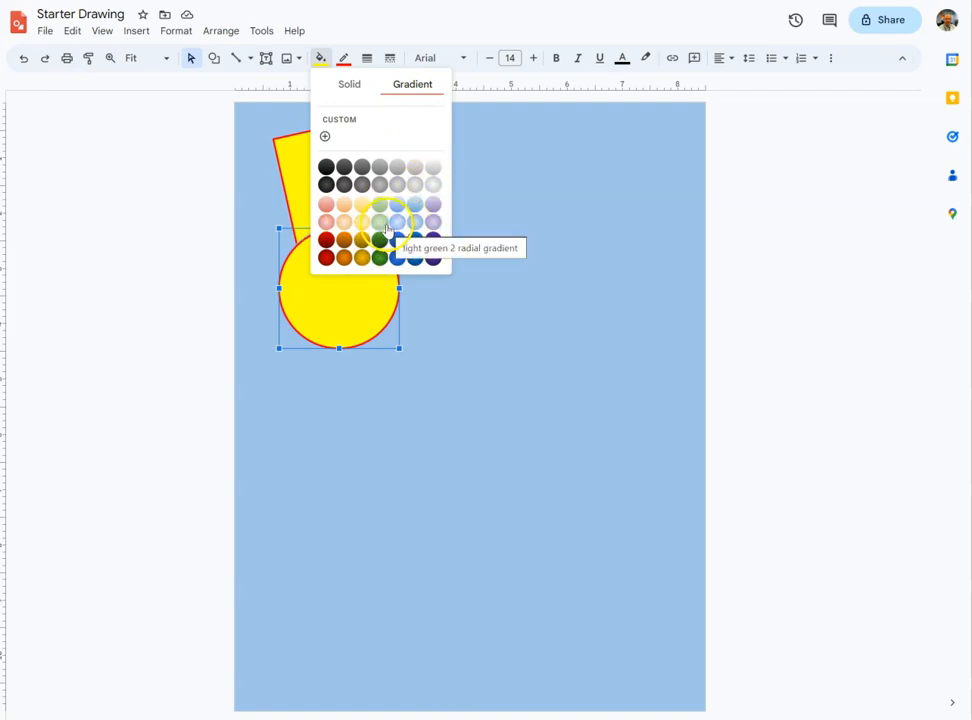
click(344, 257)
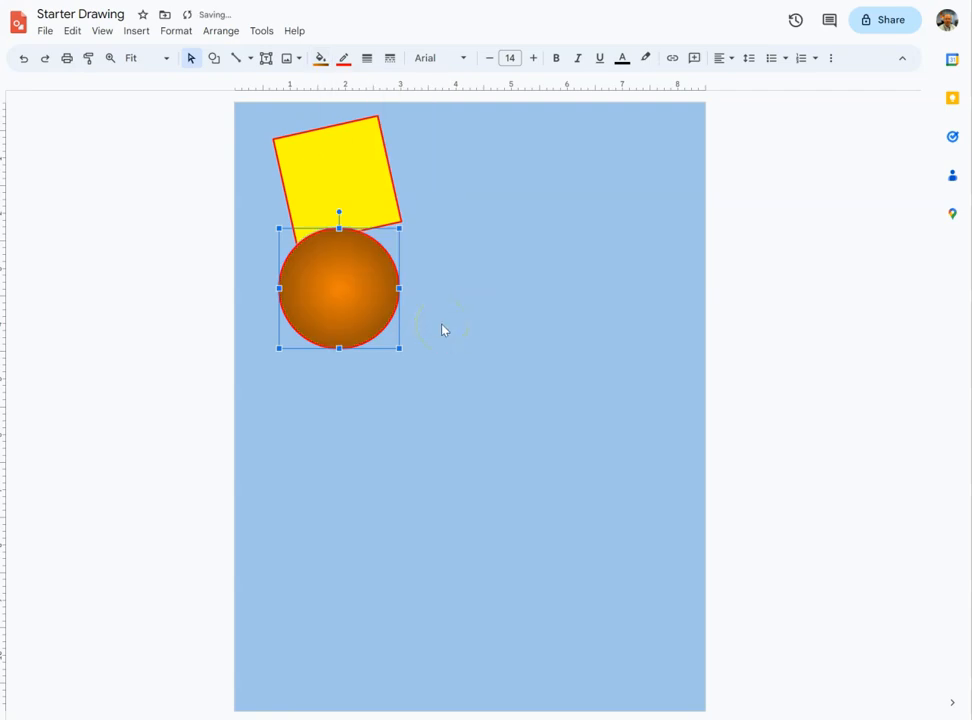
Give the circle a black border with a 2px weight.
click(343, 60)
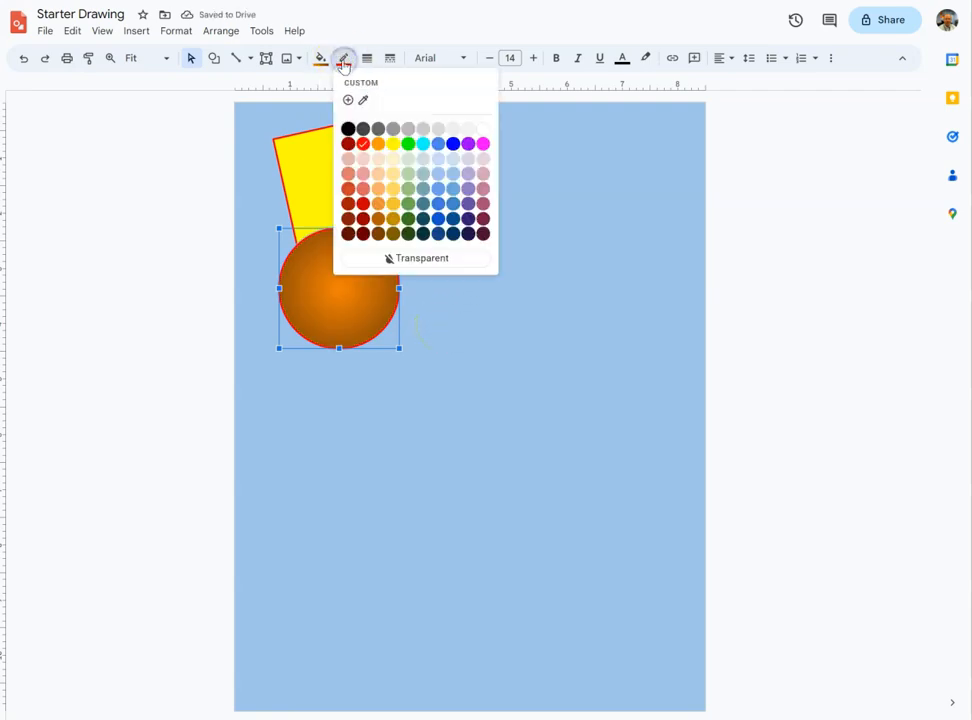
click(348, 128)
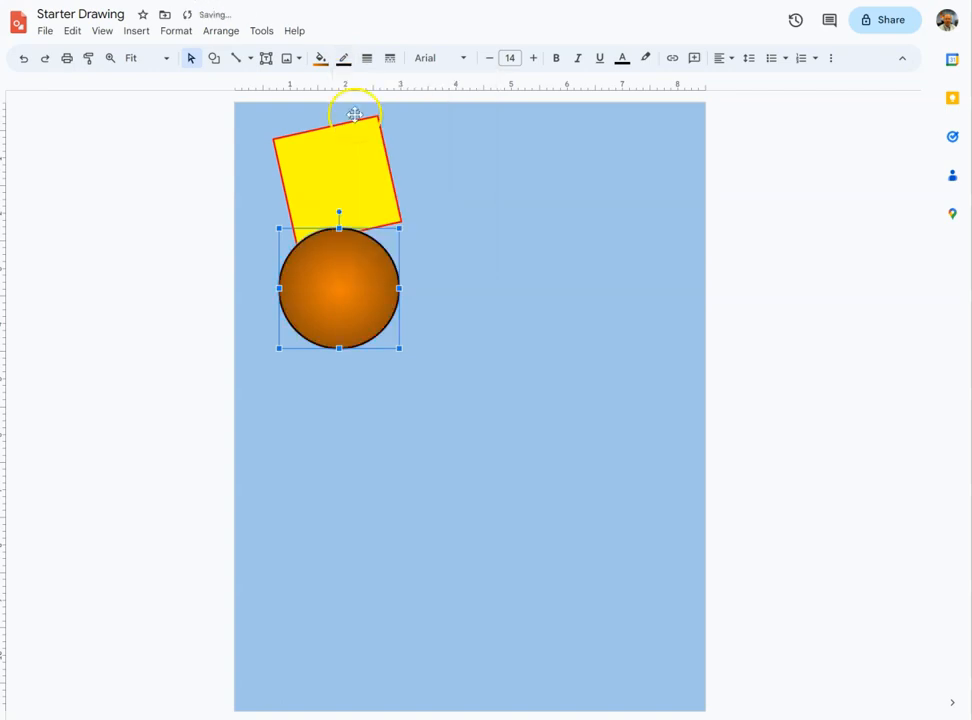
click(368, 60)
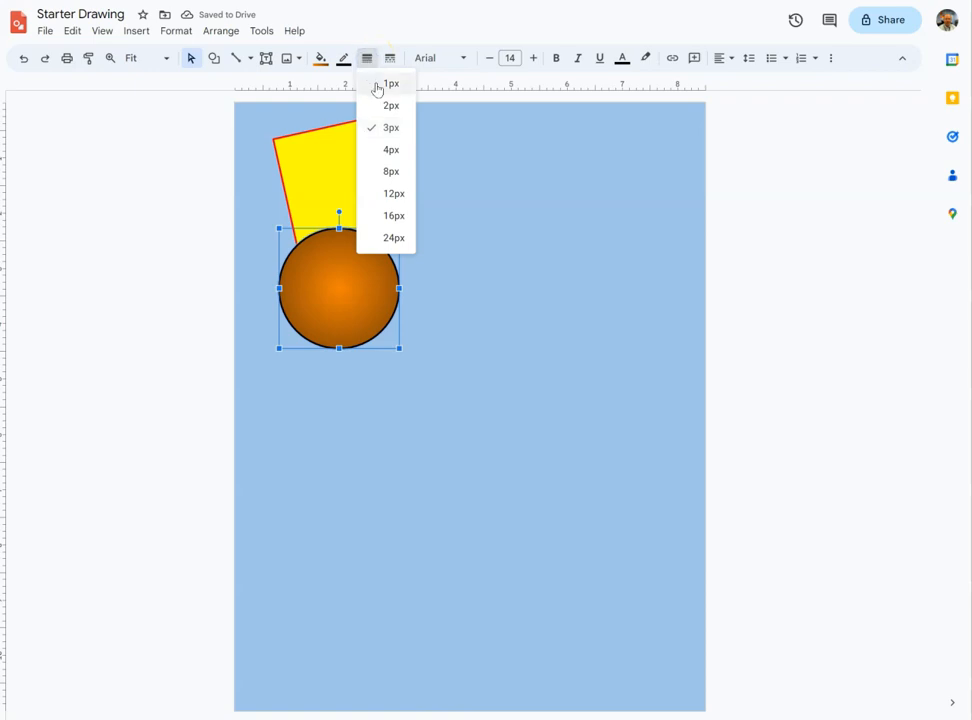
click(371, 105)
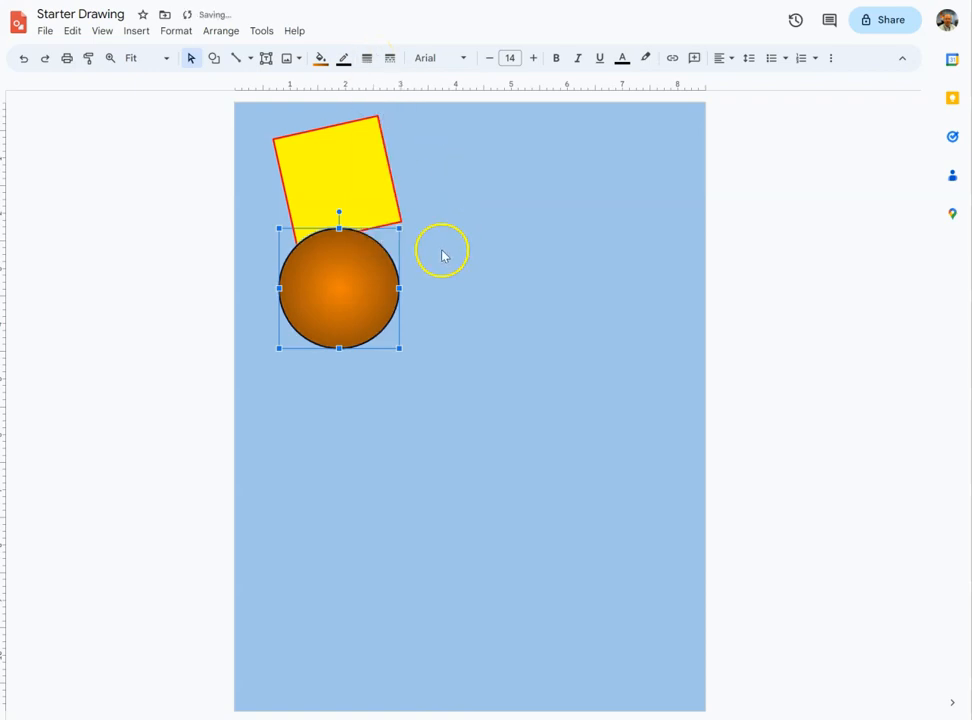
Insert a right arrow shape below the circle, overlapping the circle's bottom edge.
click(426, 354)
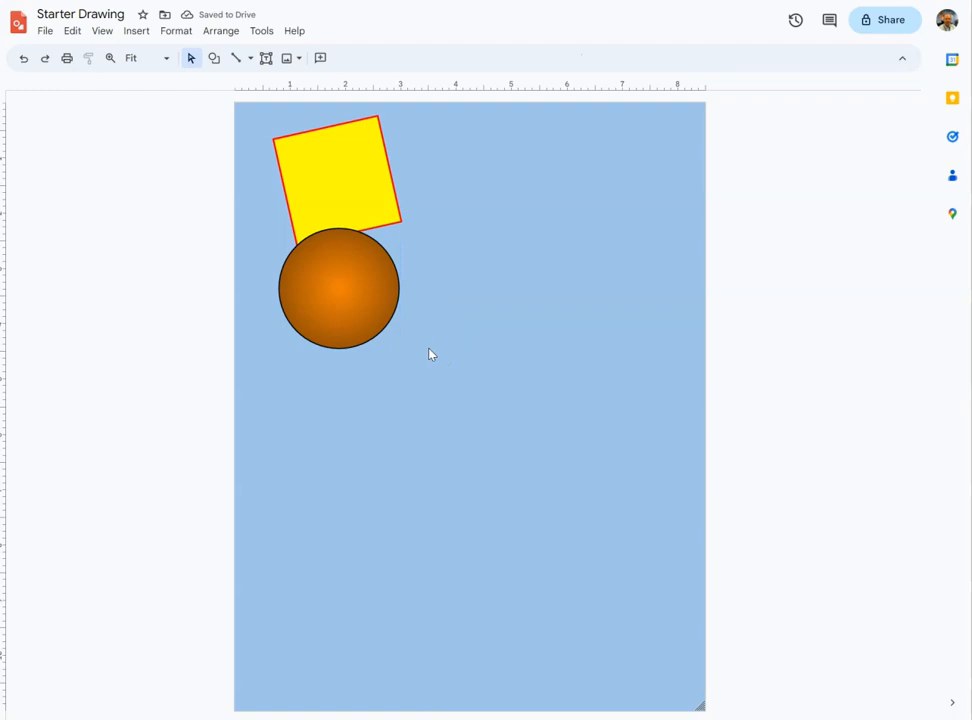
click(214, 58)
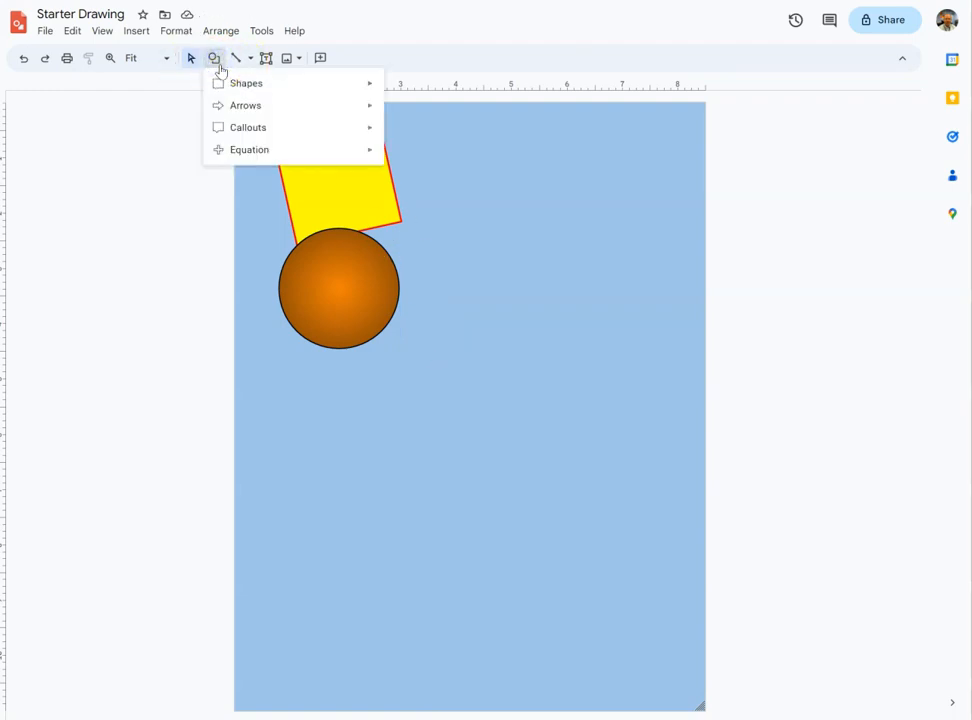
mouse_move(254, 110)
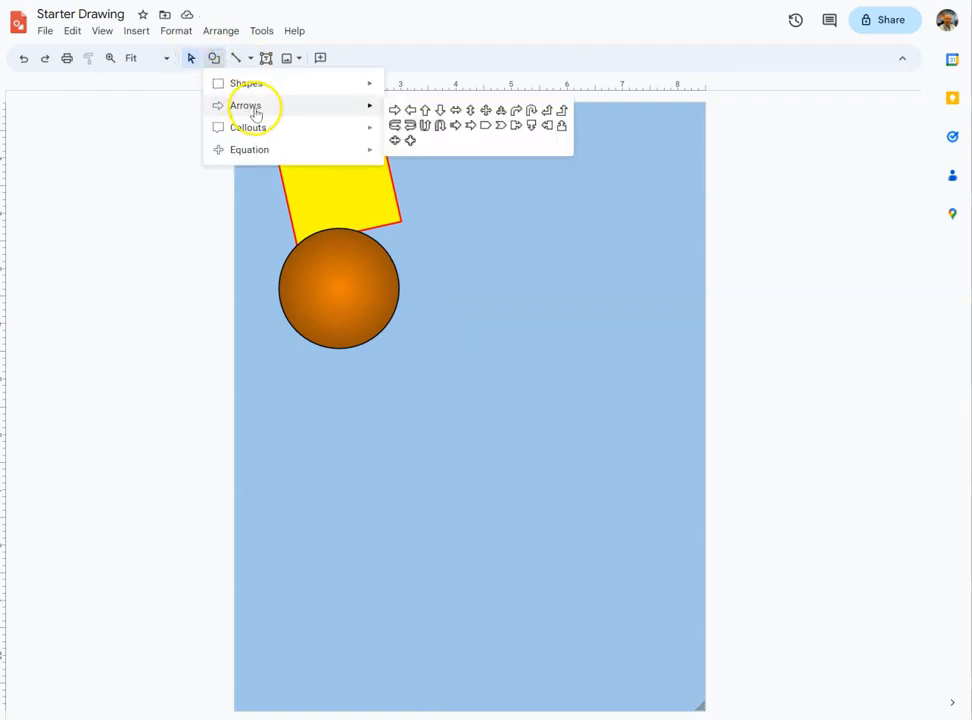
click(395, 109)
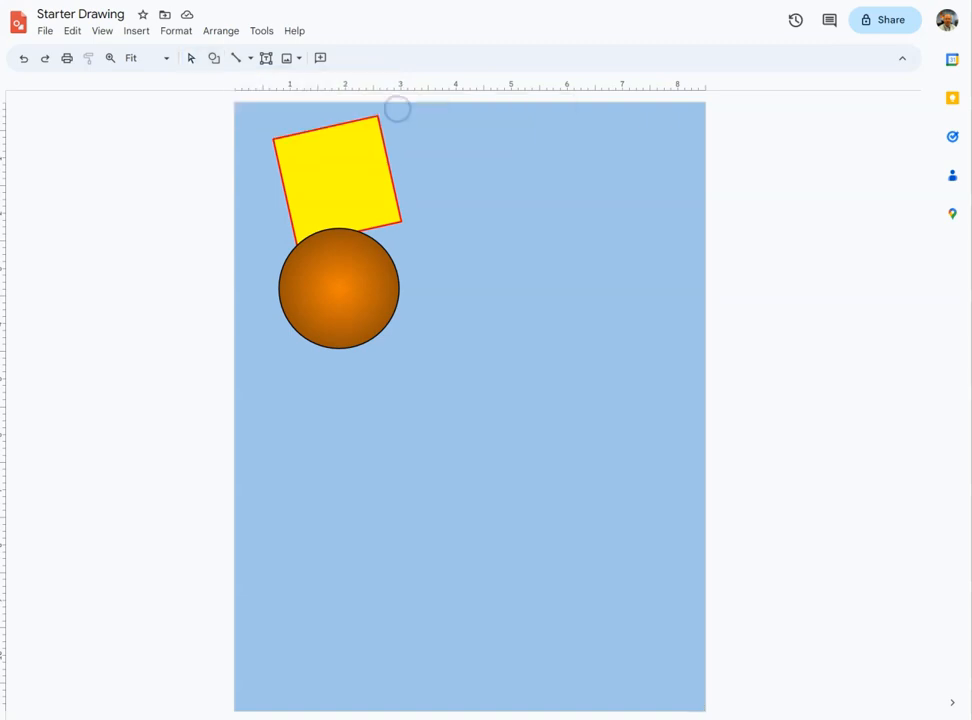
drag(282, 349, 411, 440)
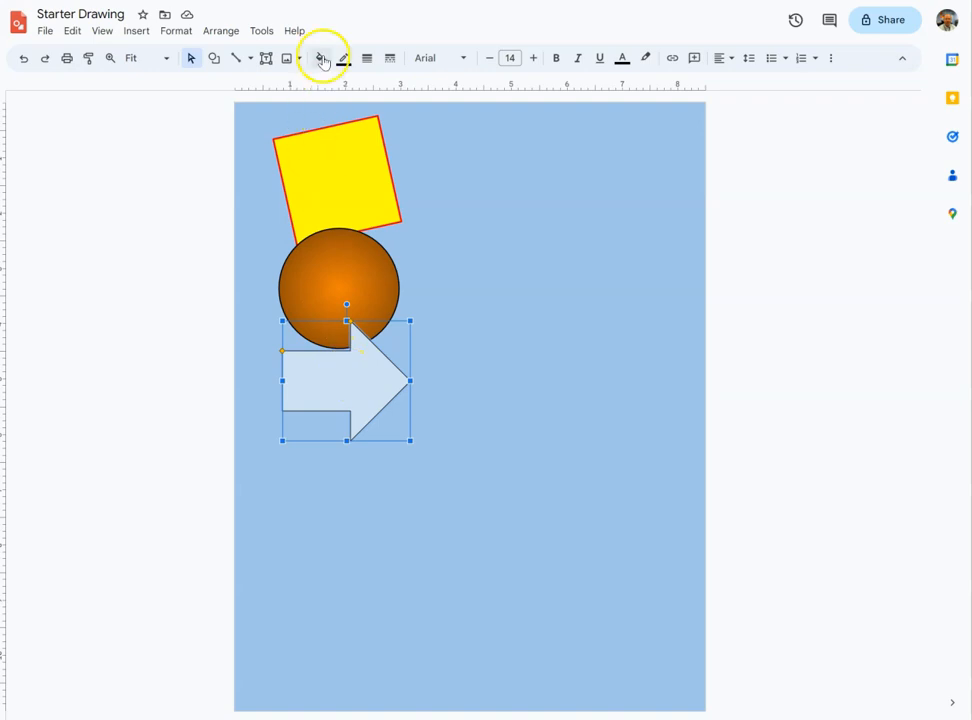
Fill the arrow dark grey and set its border weight to 2px.
click(321, 59)
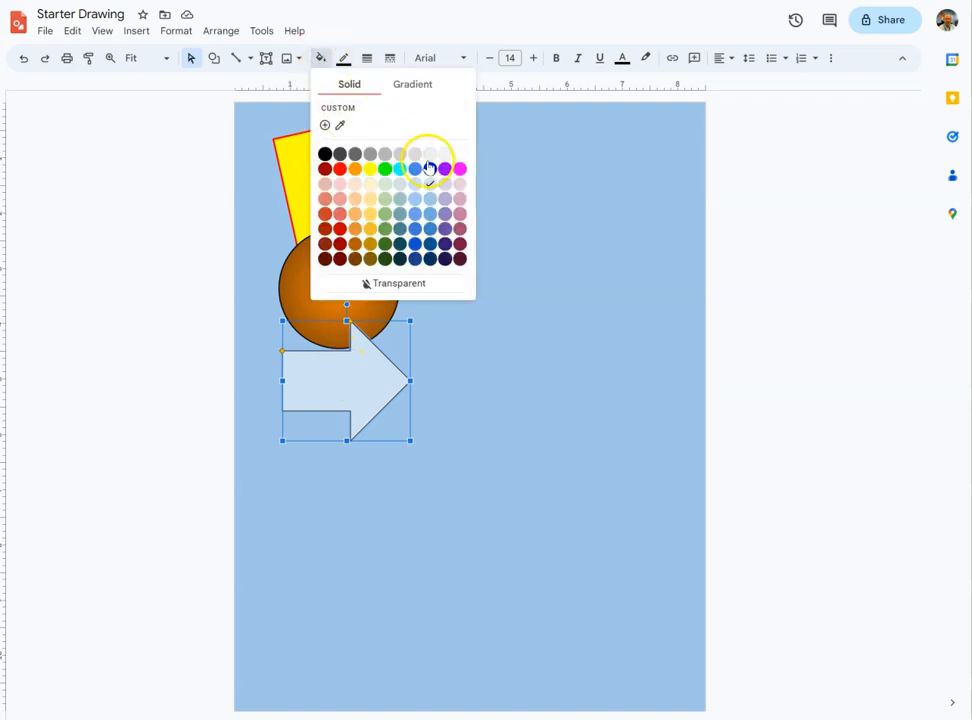
click(356, 157)
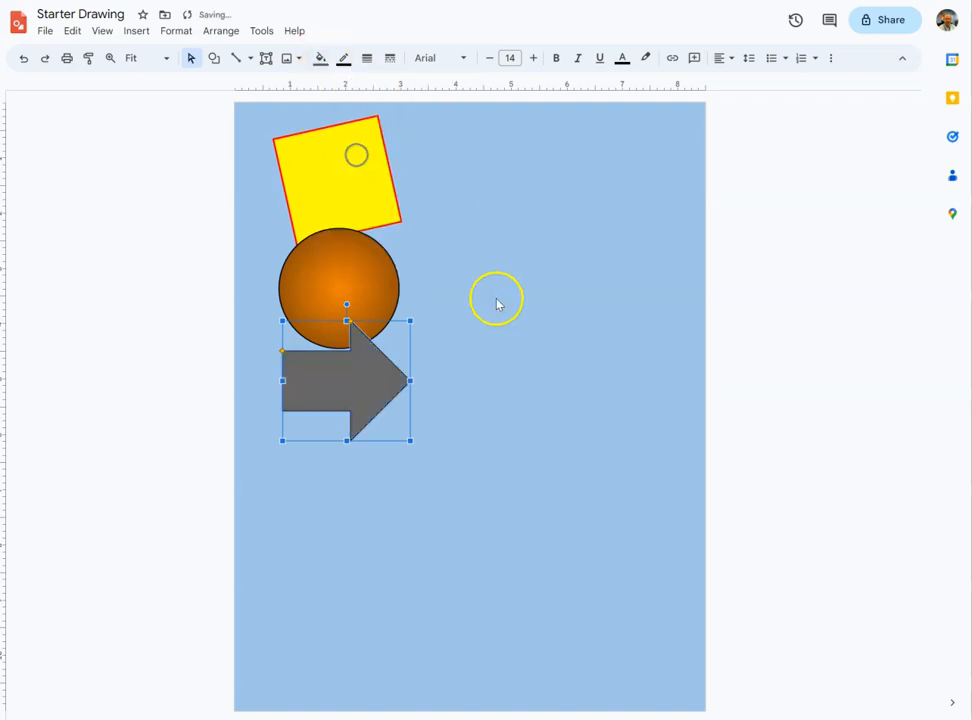
click(367, 59)
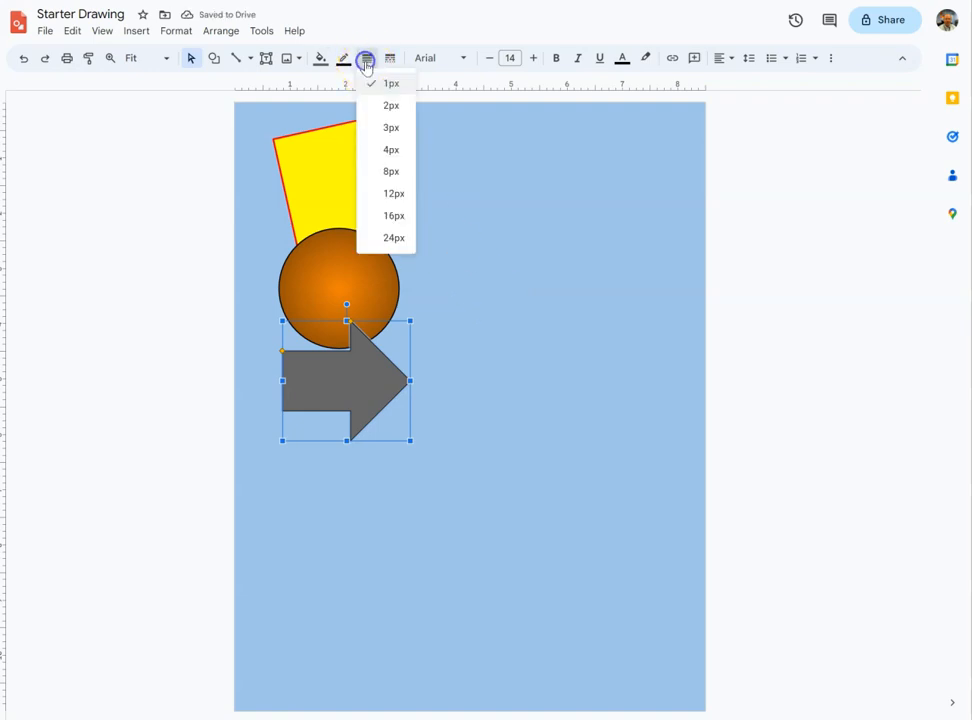
click(393, 107)
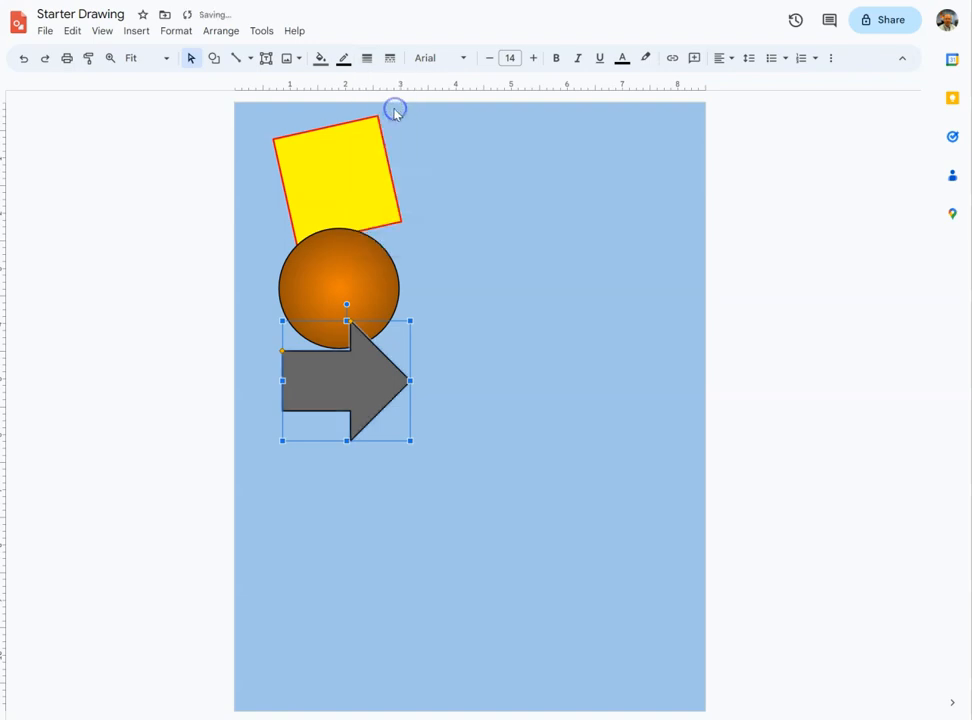
Give the arrow a light grey border with a dotted dash style.
click(341, 60)
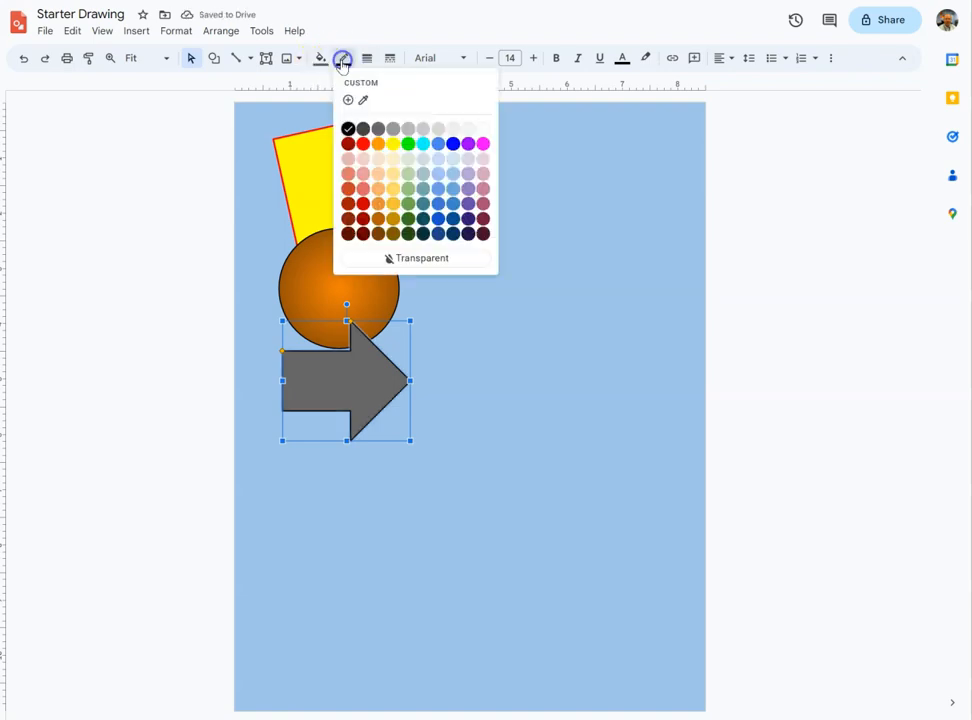
click(438, 129)
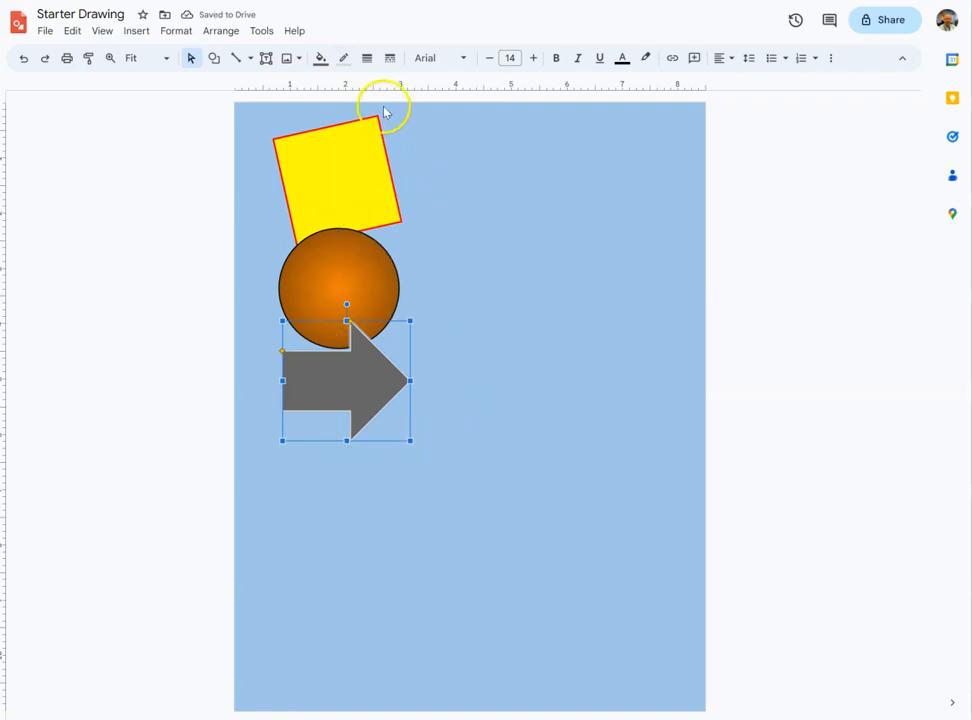
click(388, 60)
click(418, 105)
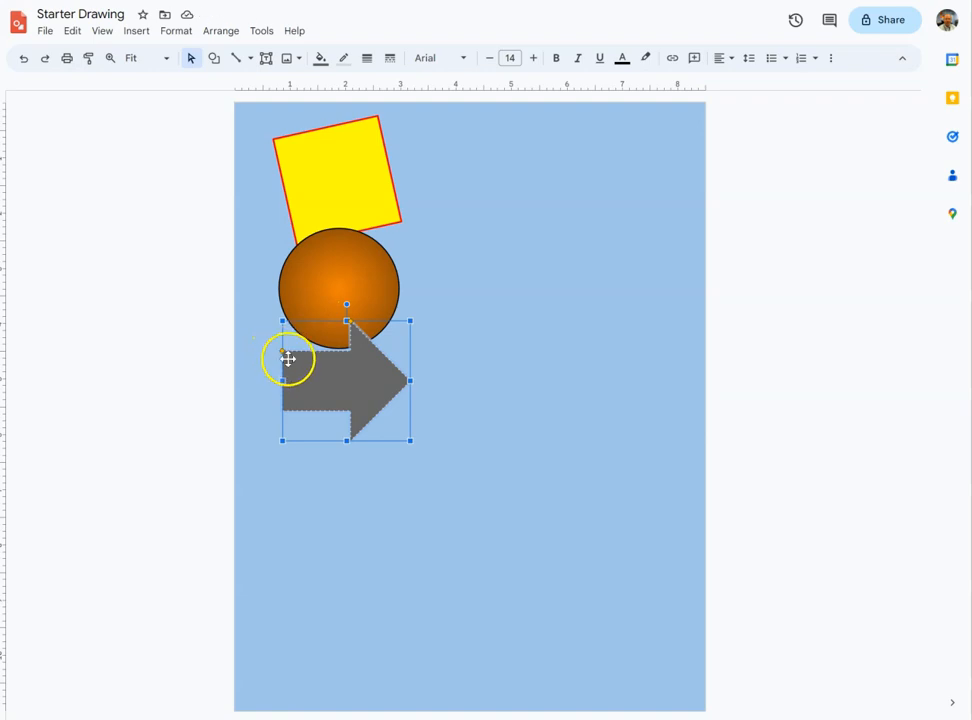
Reshape the arrow with its adjustment handles, making the shaft slightly thinner and the head longer.
drag(282, 351, 274, 332)
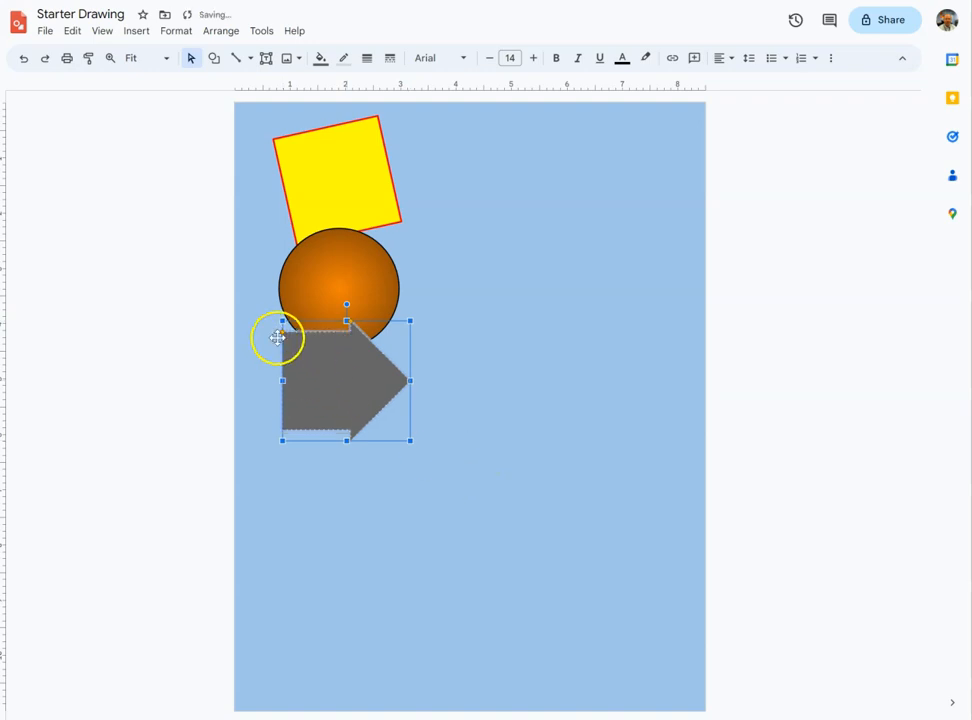
drag(282, 332, 283, 374)
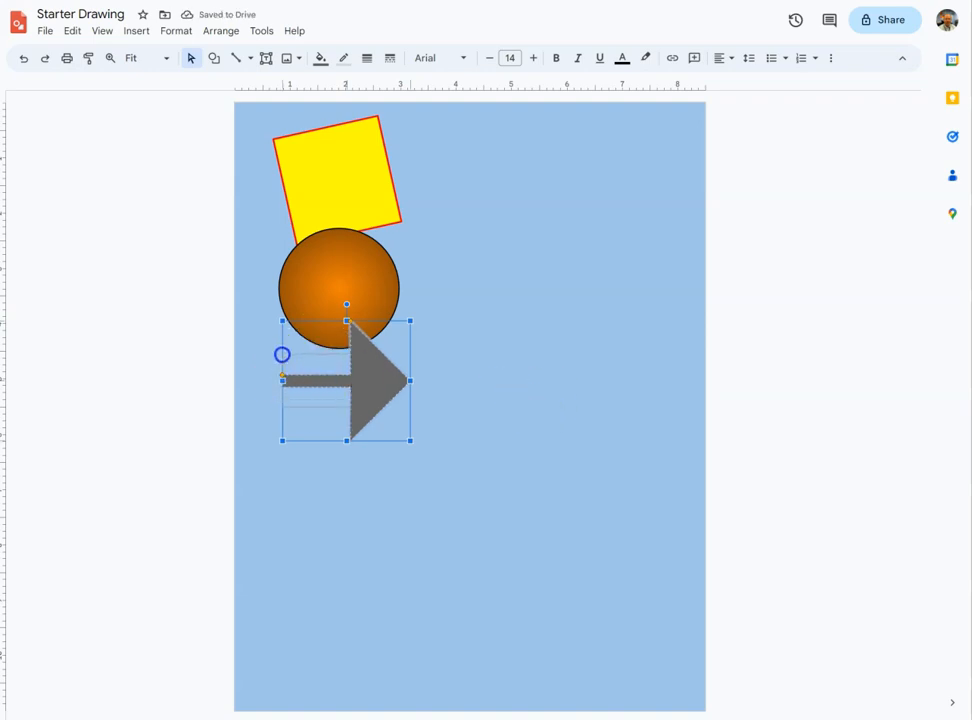
drag(282, 354, 282, 354)
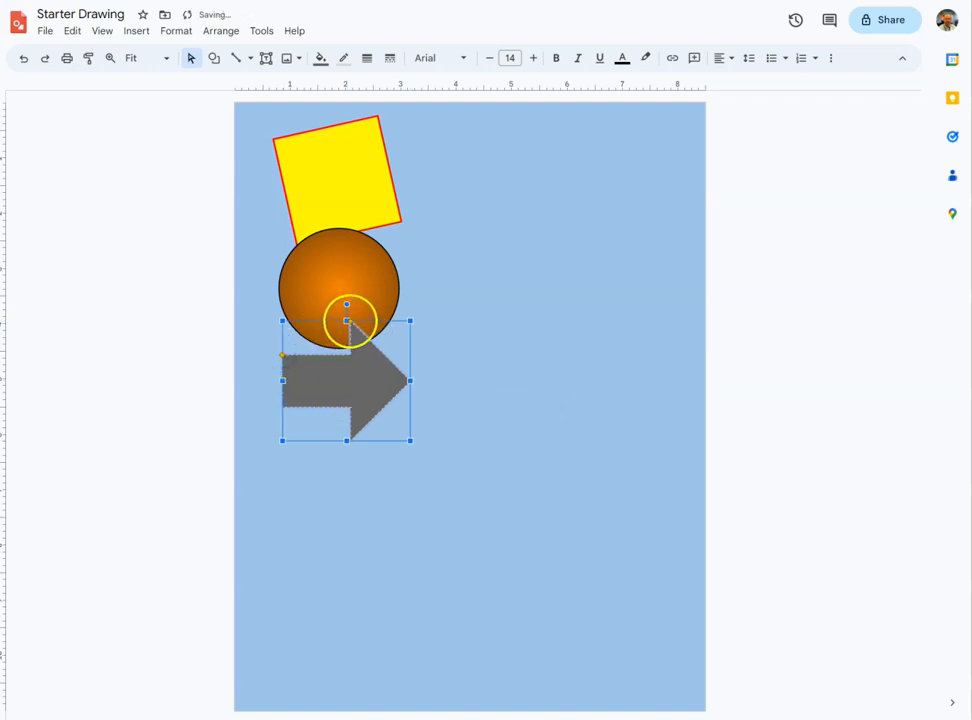
drag(349, 319, 318, 321)
drag(344, 324, 381, 322)
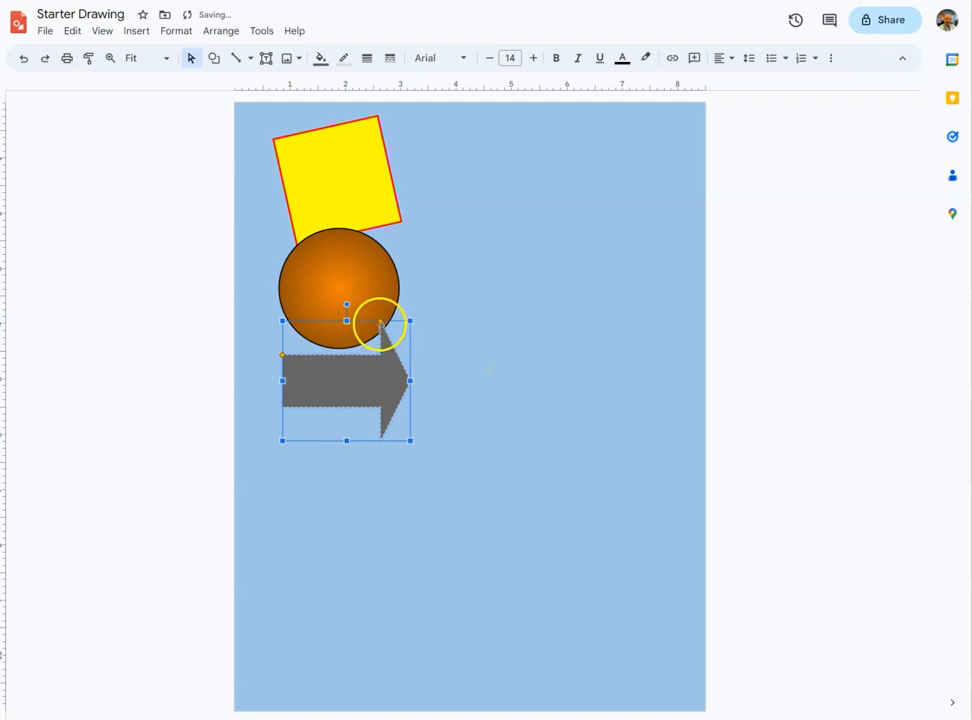
drag(380, 321, 380, 320)
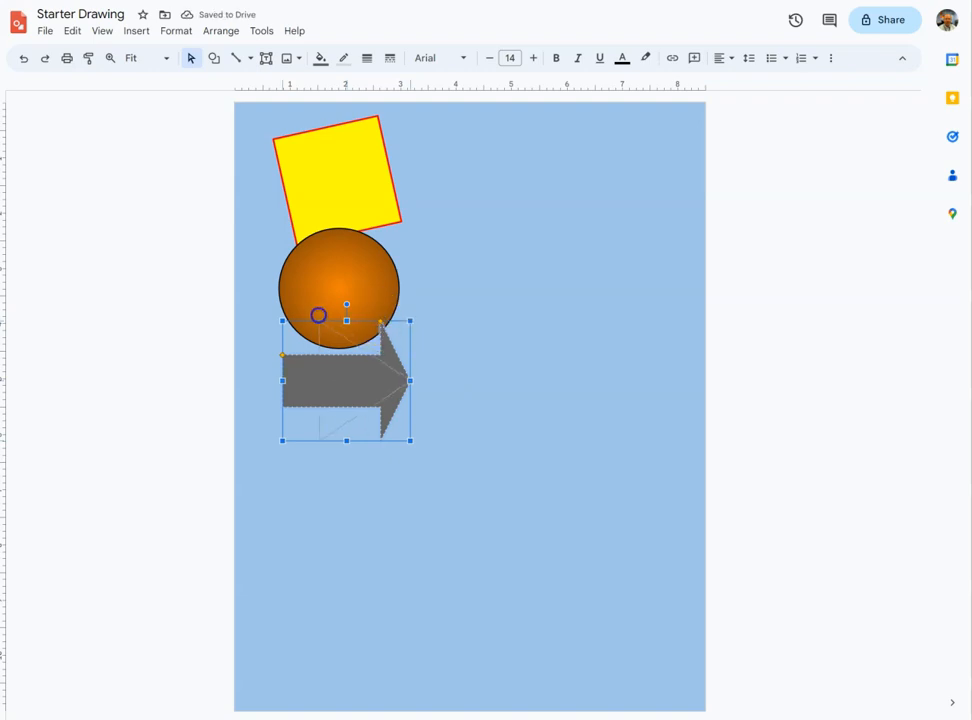
drag(320, 315, 327, 316)
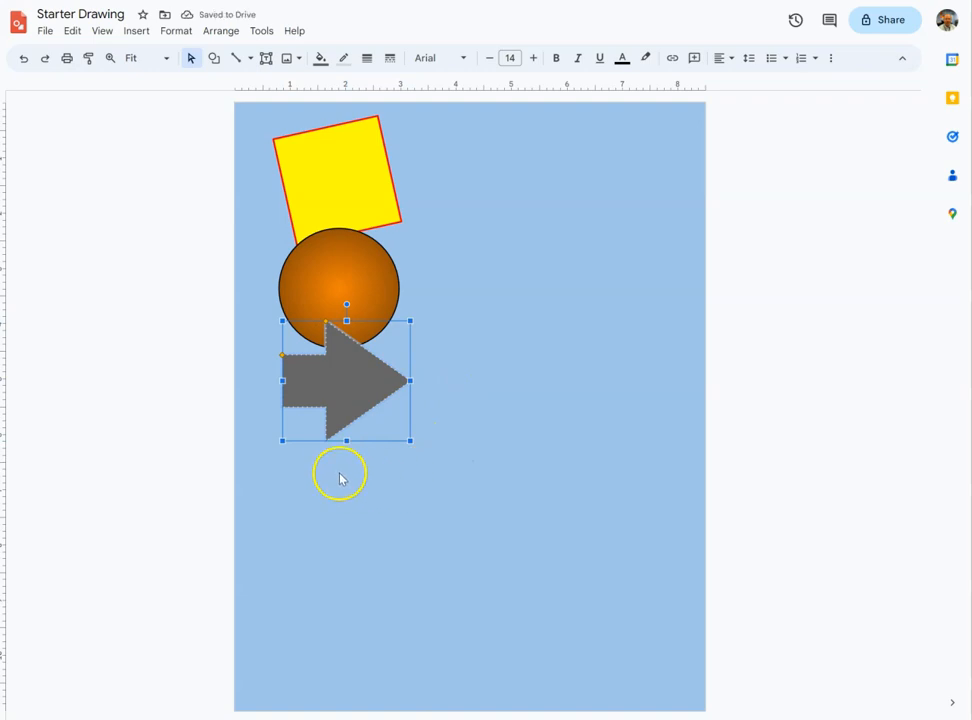
Insert a 7-Point Star below the arrow and move it up to overlap the arrow's bottom.
click(215, 60)
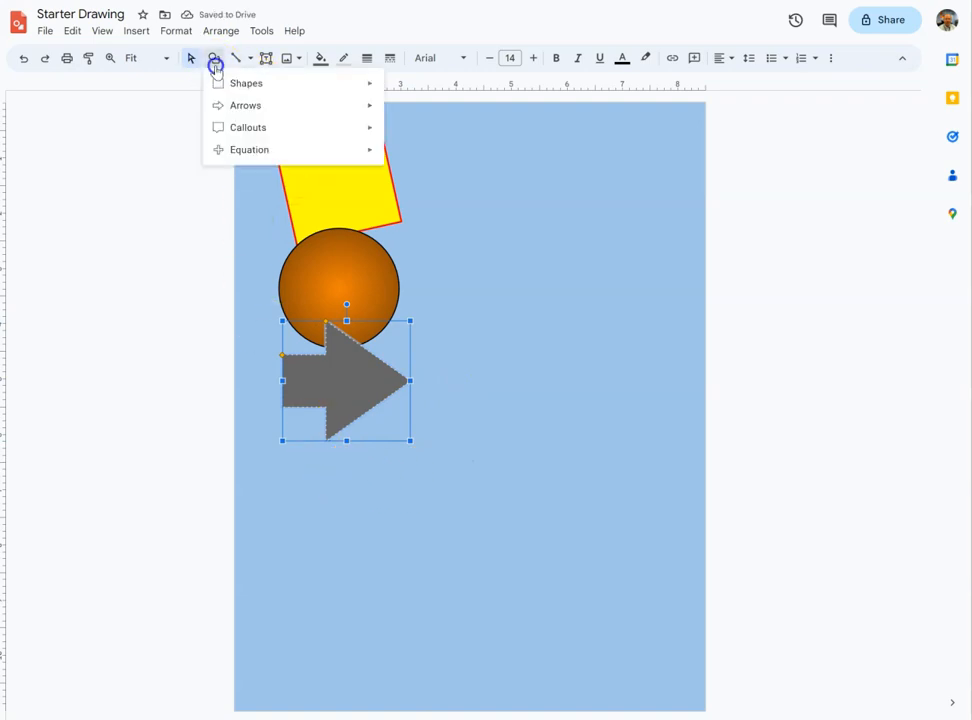
mouse_move(341, 128)
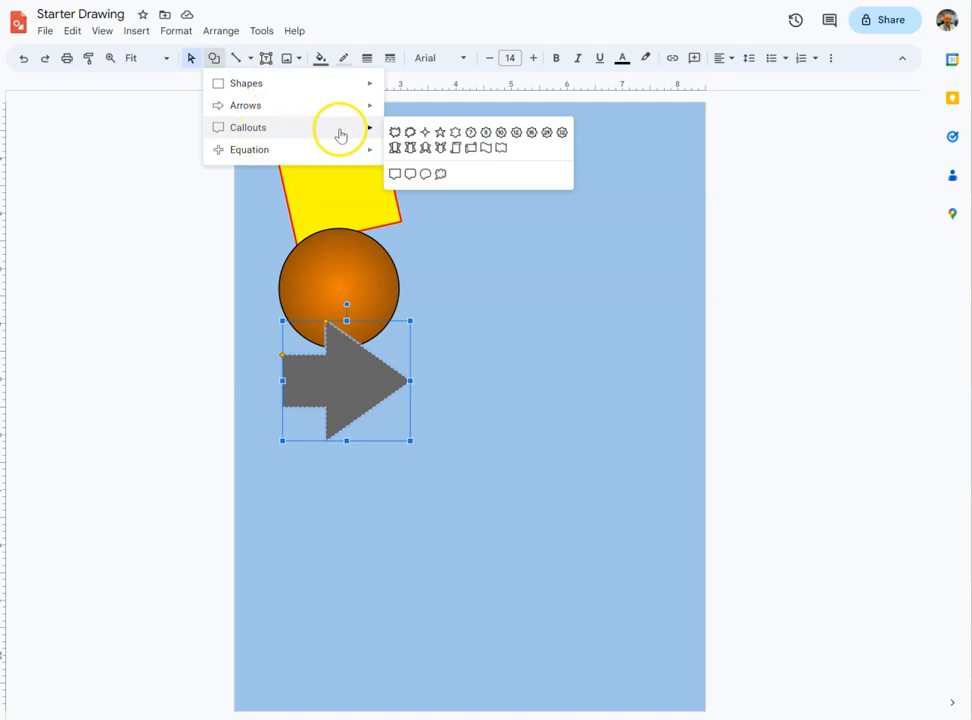
click(475, 134)
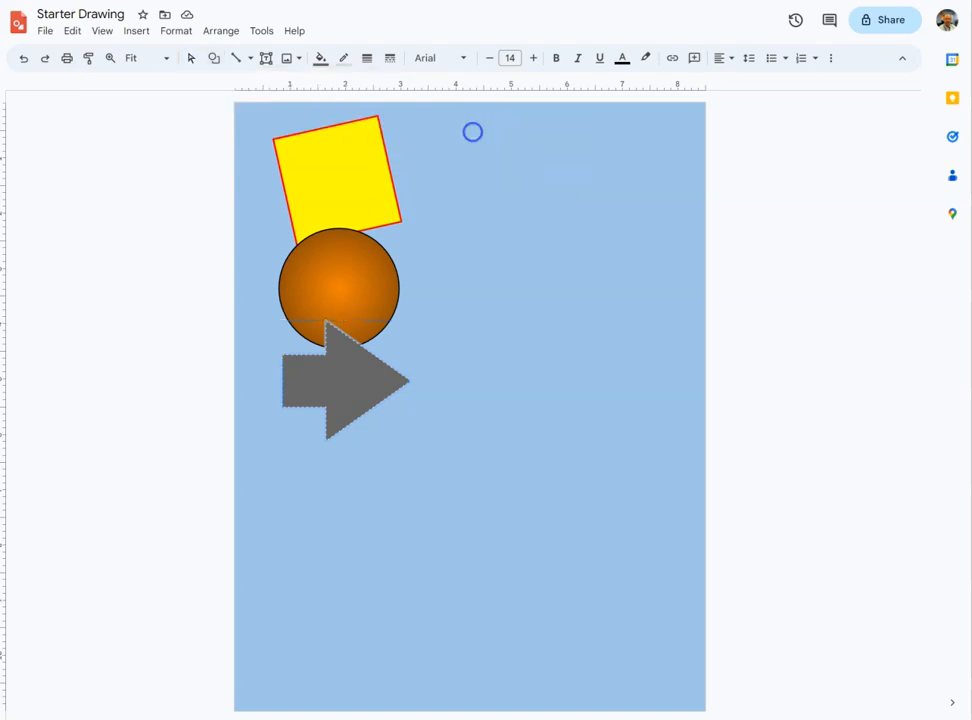
drag(292, 427, 428, 564)
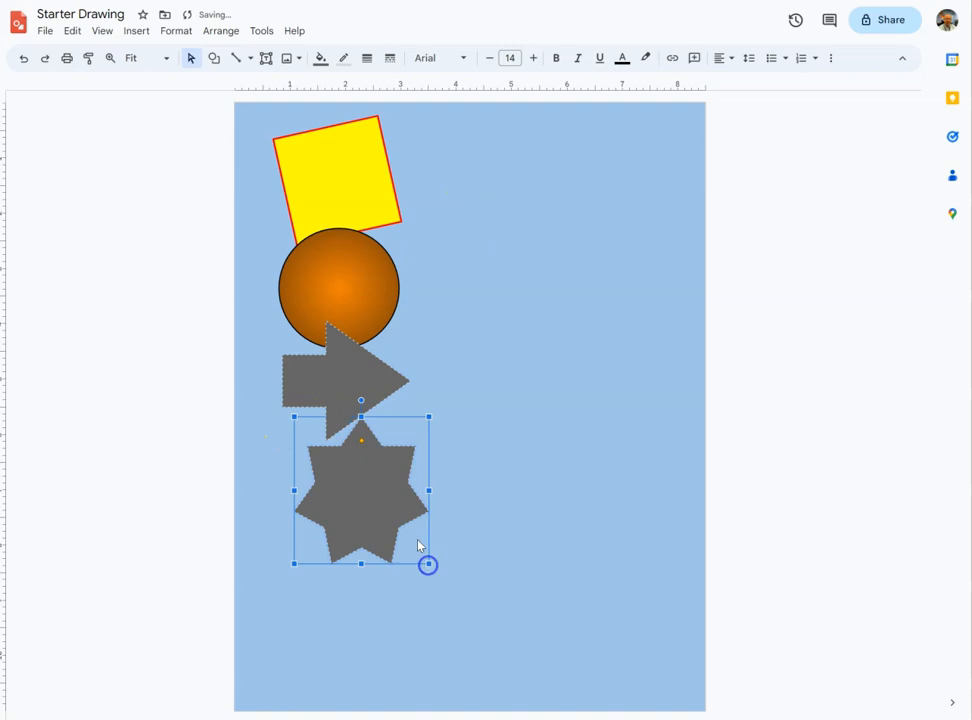
drag(372, 500, 349, 484)
click(373, 424)
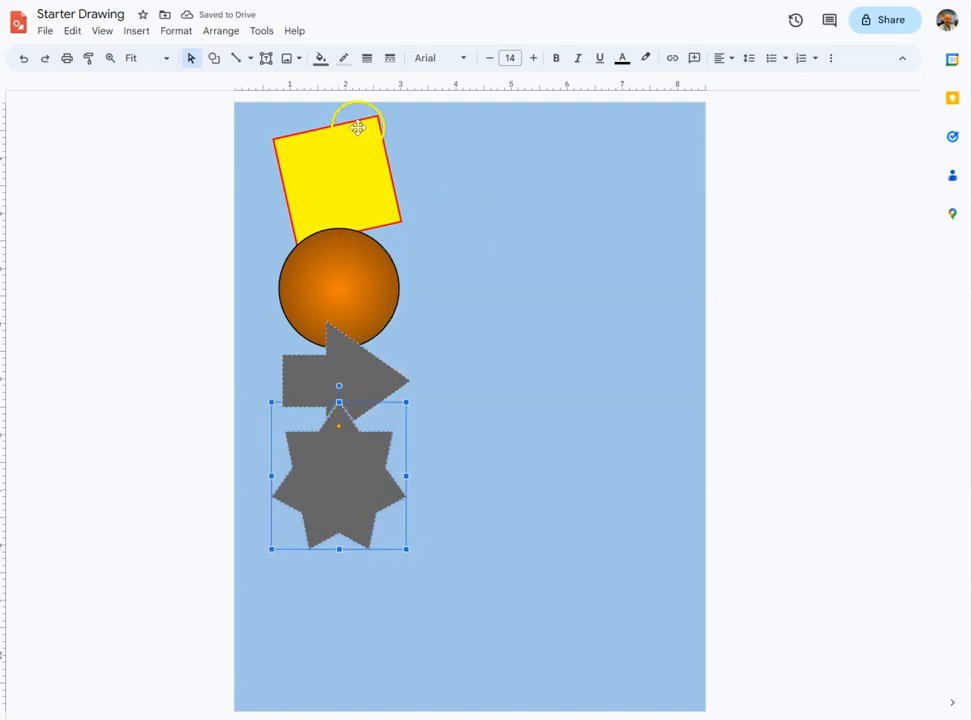
Fill the star with a light green gradient.
click(322, 62)
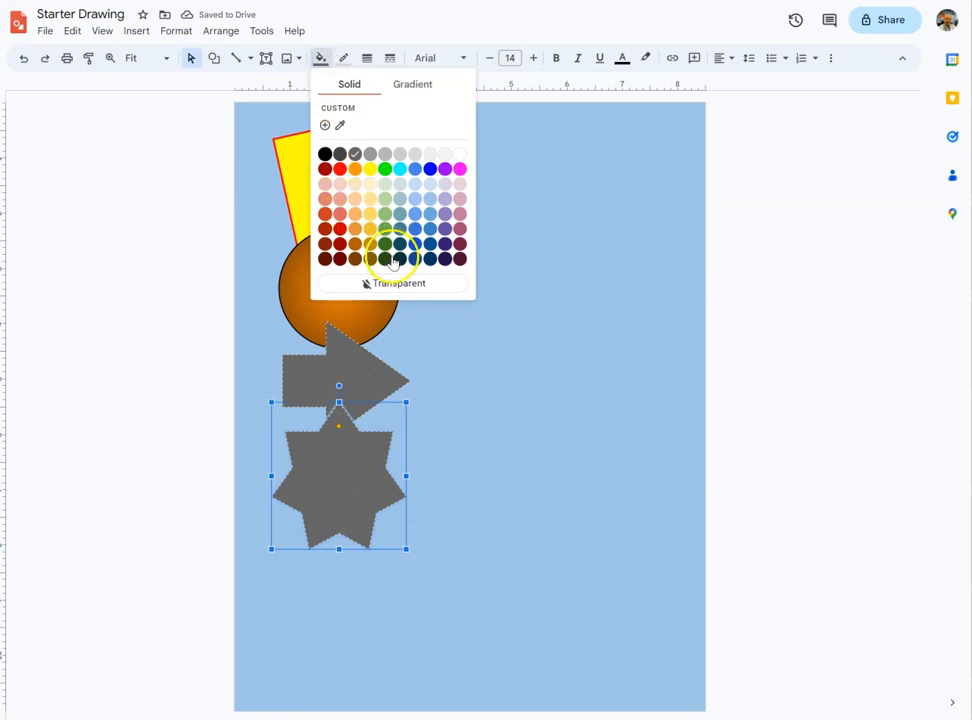
click(410, 86)
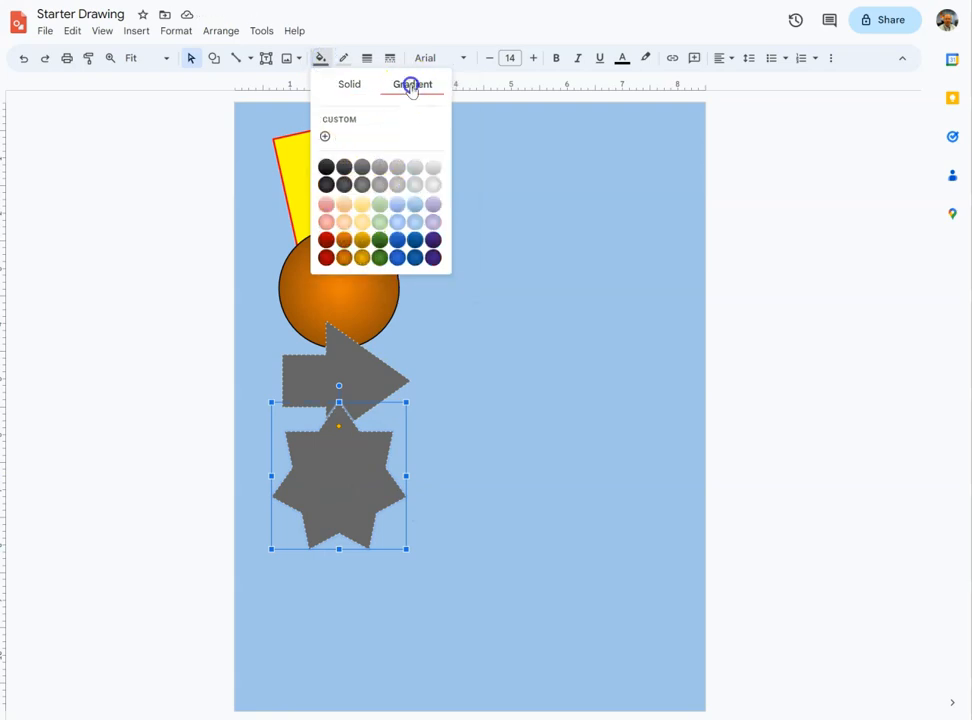
click(380, 220)
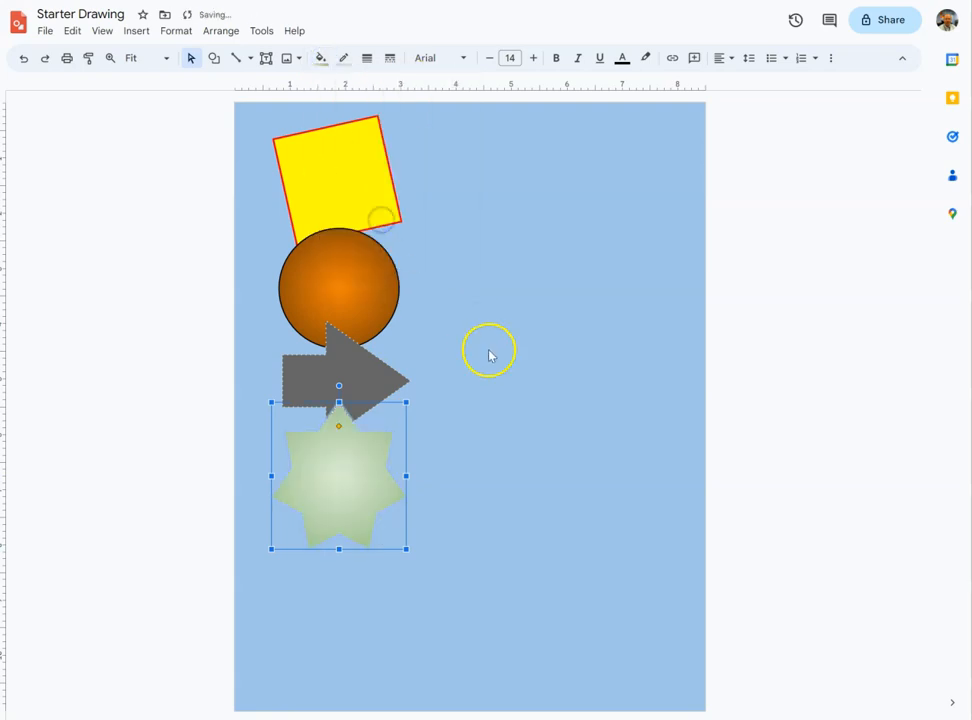
Give the star a dark green 2 border with an 8px weight.
click(344, 58)
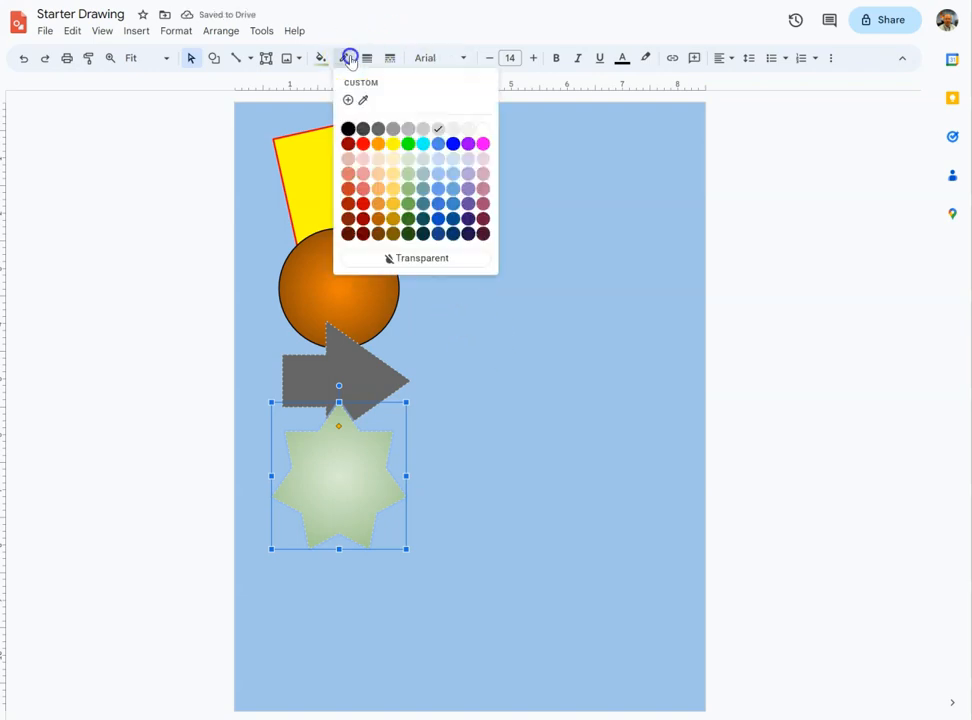
click(408, 219)
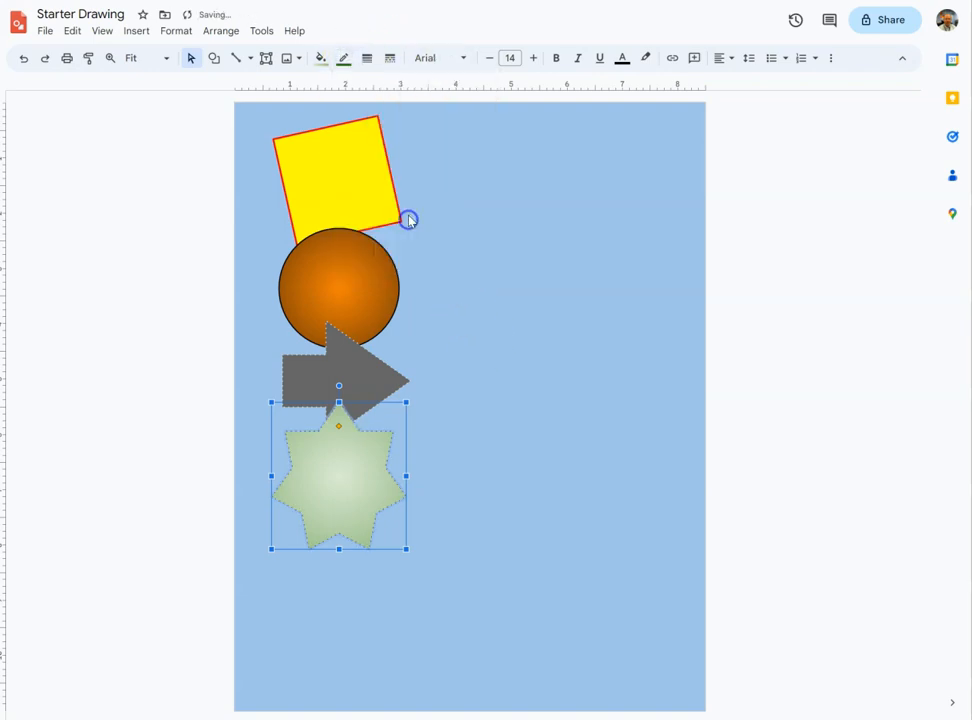
click(367, 58)
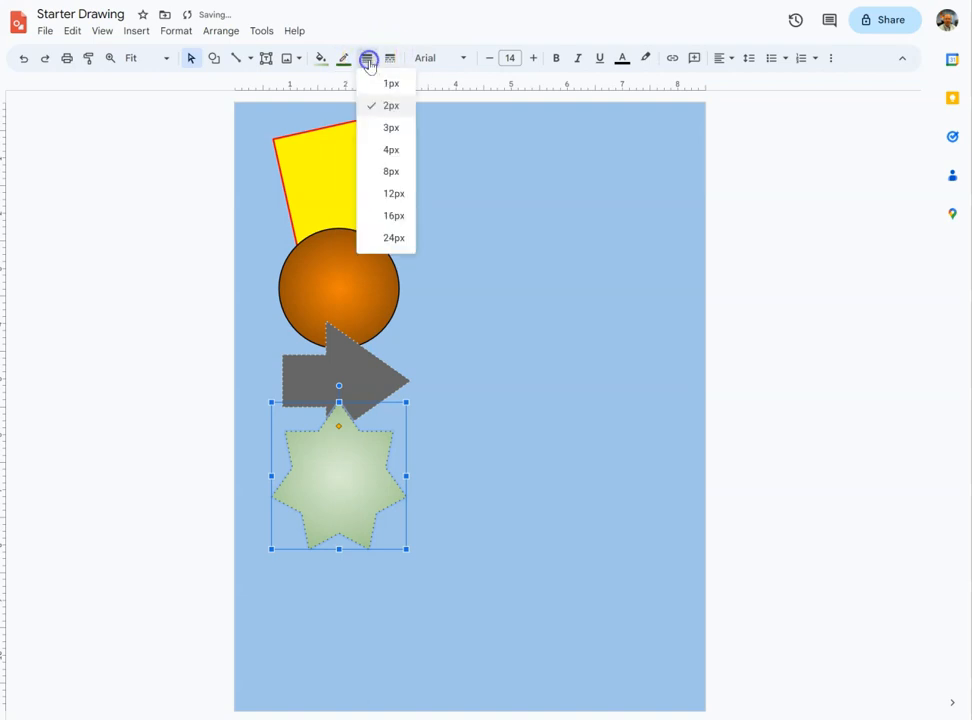
click(390, 171)
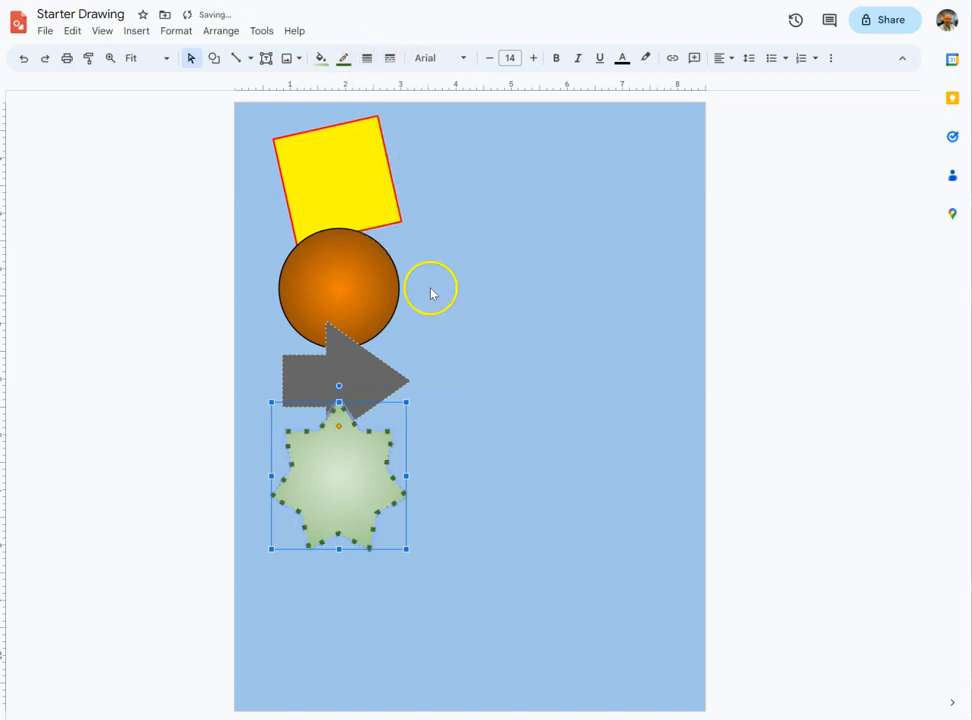
Set the star's border dash to long dashes and deselect it.
click(389, 59)
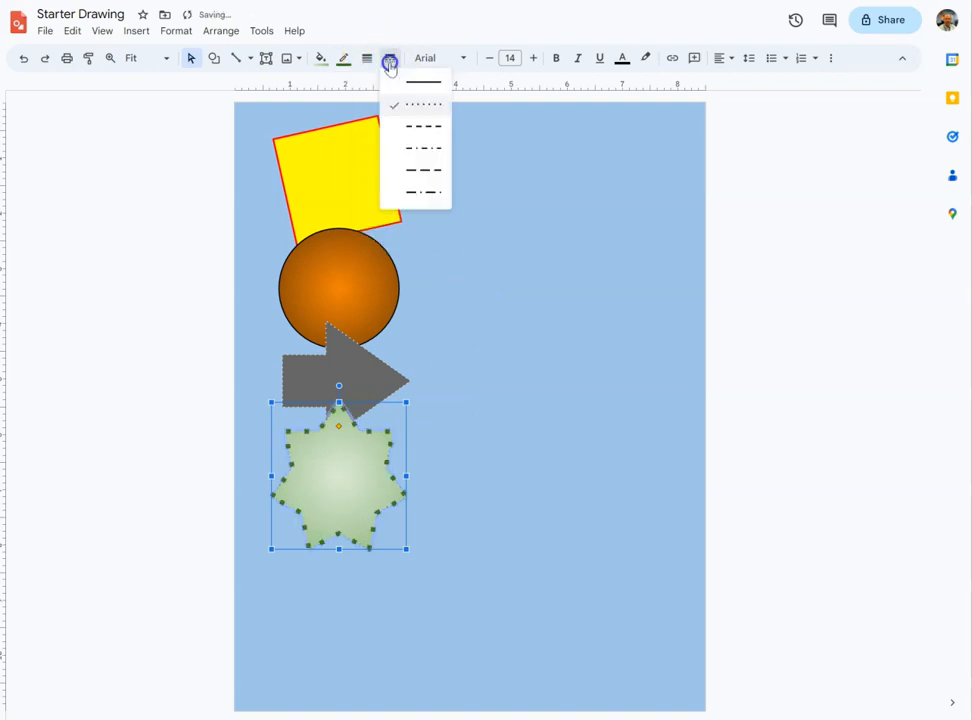
click(416, 172)
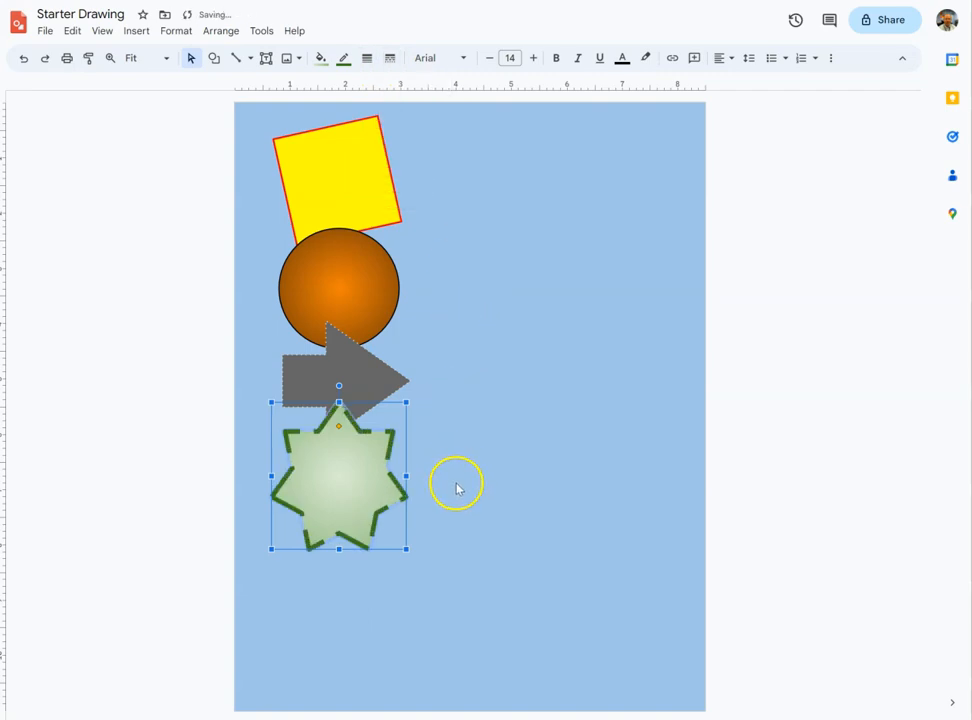
click(419, 566)
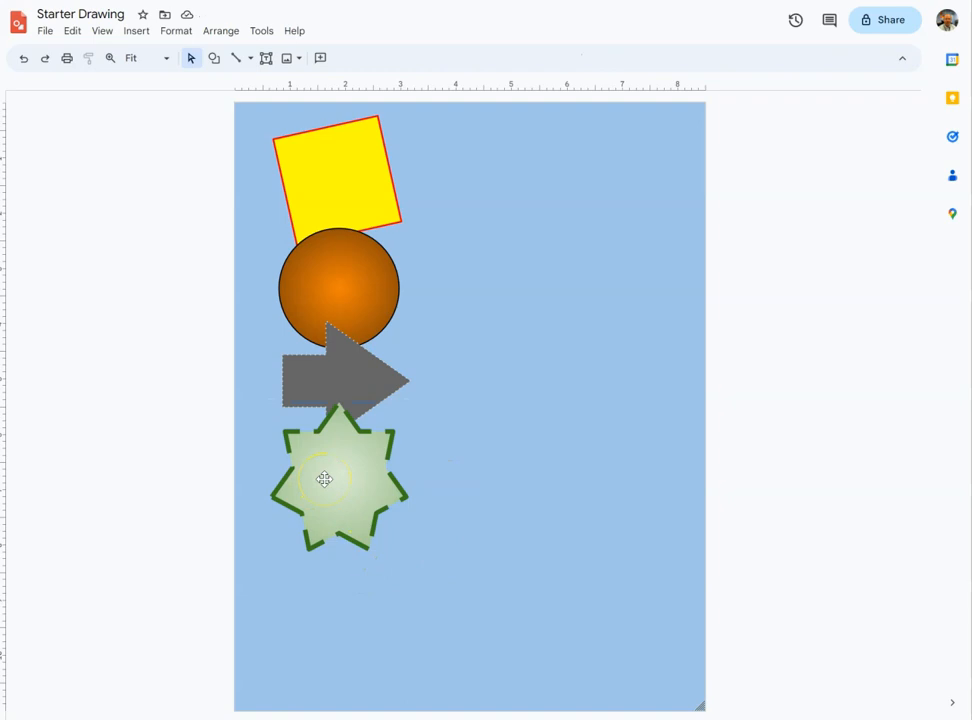
Draw a Not Equal equation shape overlapping the star's bottom and fill it white.
click(213, 58)
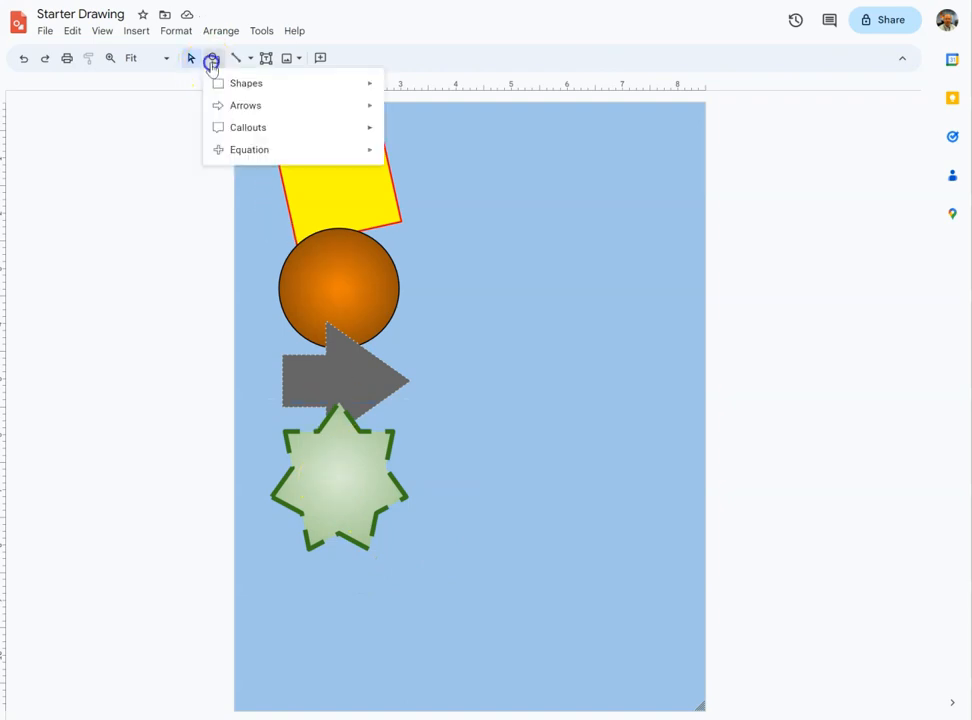
mouse_move(354, 160)
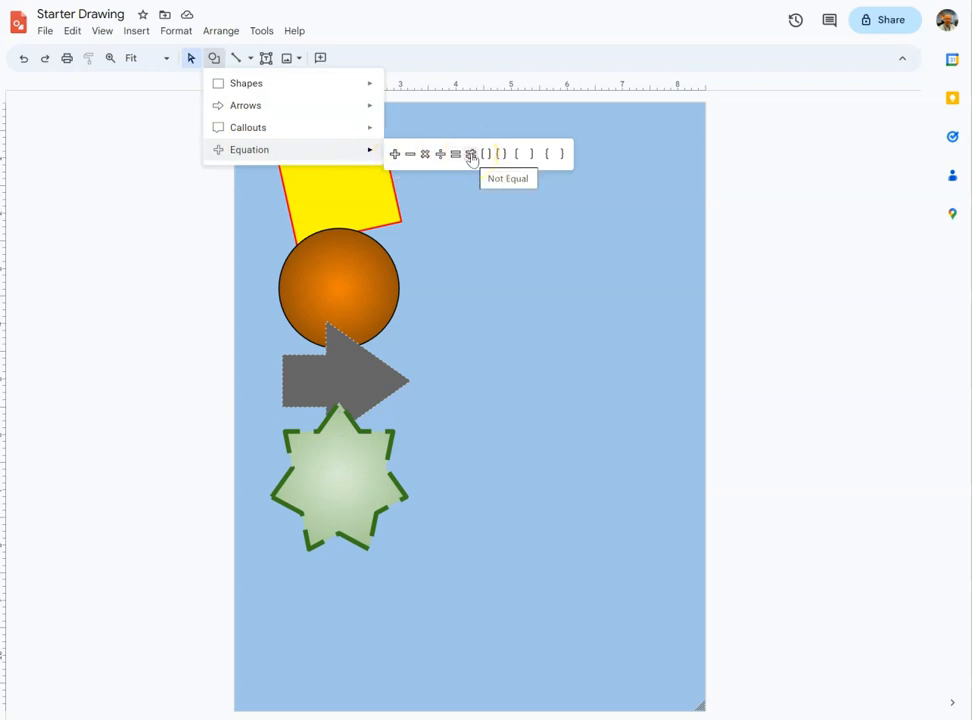
click(471, 155)
mouse_move(281, 523)
mouse_down()
mouse_move(406, 624)
mouse_move(419, 655)
mouse_move(460, 661)
mouse_up()
drag(372, 583, 342, 572)
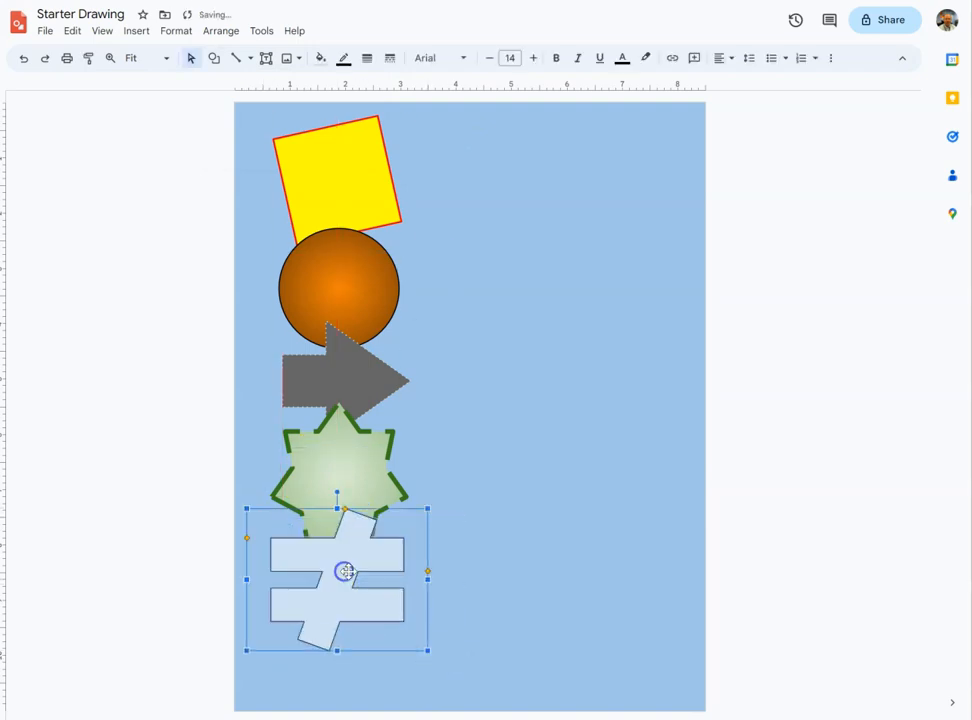
click(321, 58)
click(462, 154)
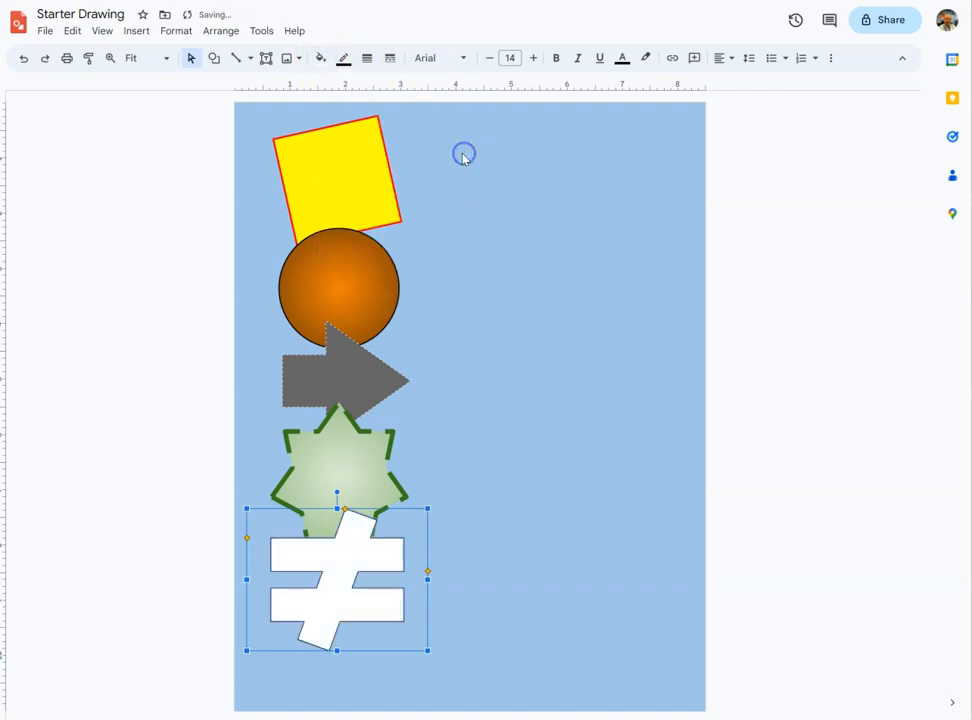